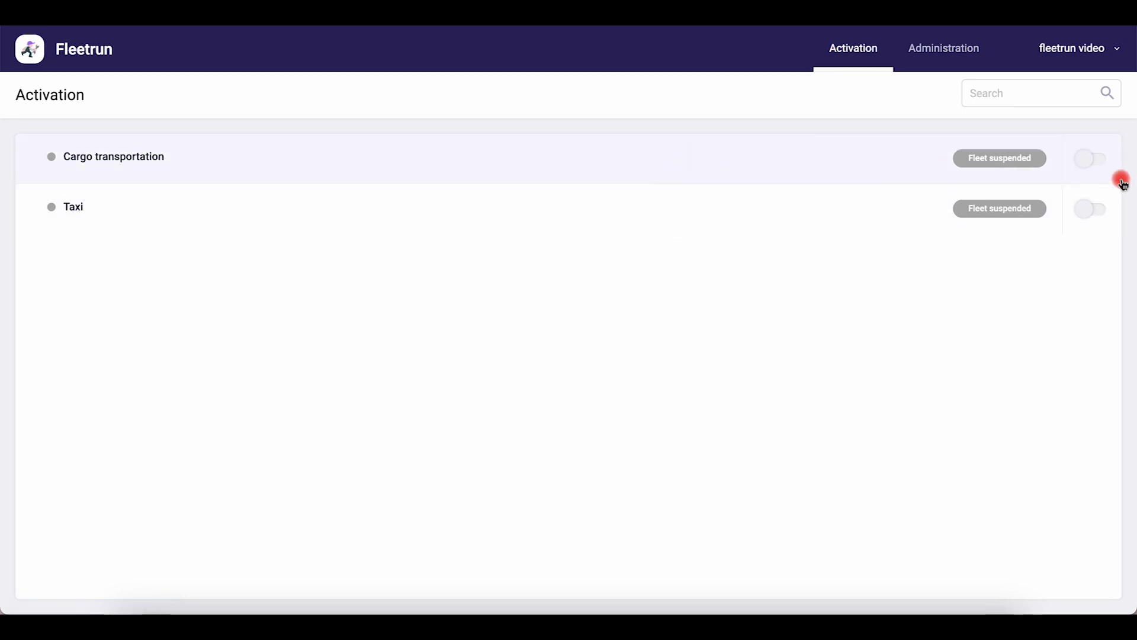
Step: Activate the Cargo transportation fleet and open its settings in Administration
{"action": "left_click", "coordinate": [1096, 168]}
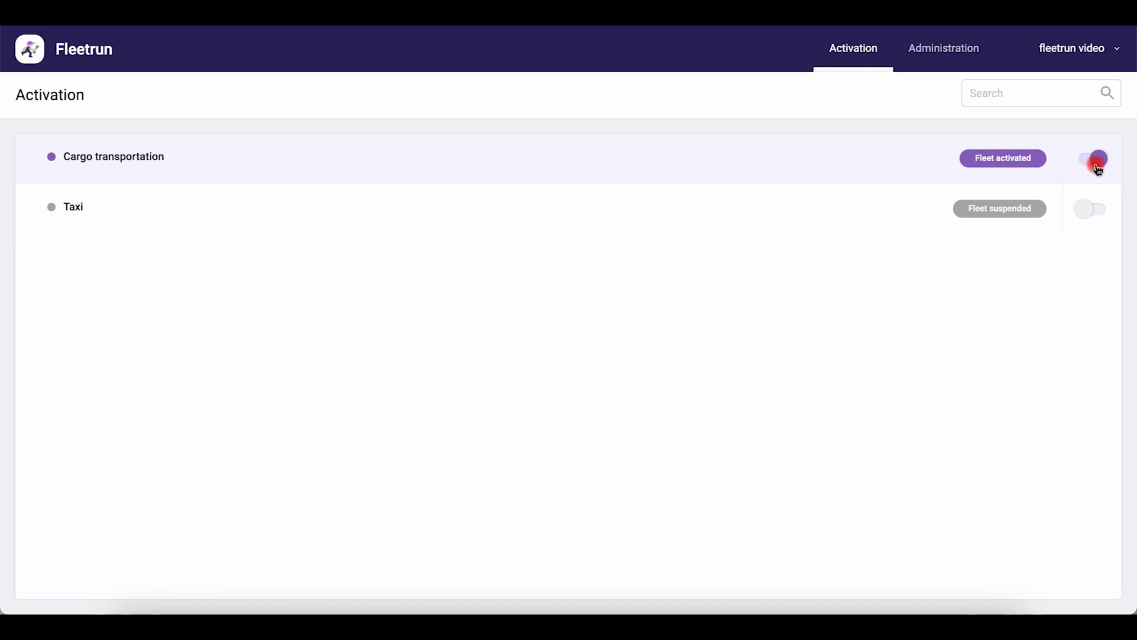
{"action": "left_click", "coordinate": [960, 52]}
{"action": "left_click", "coordinate": [721, 153]}
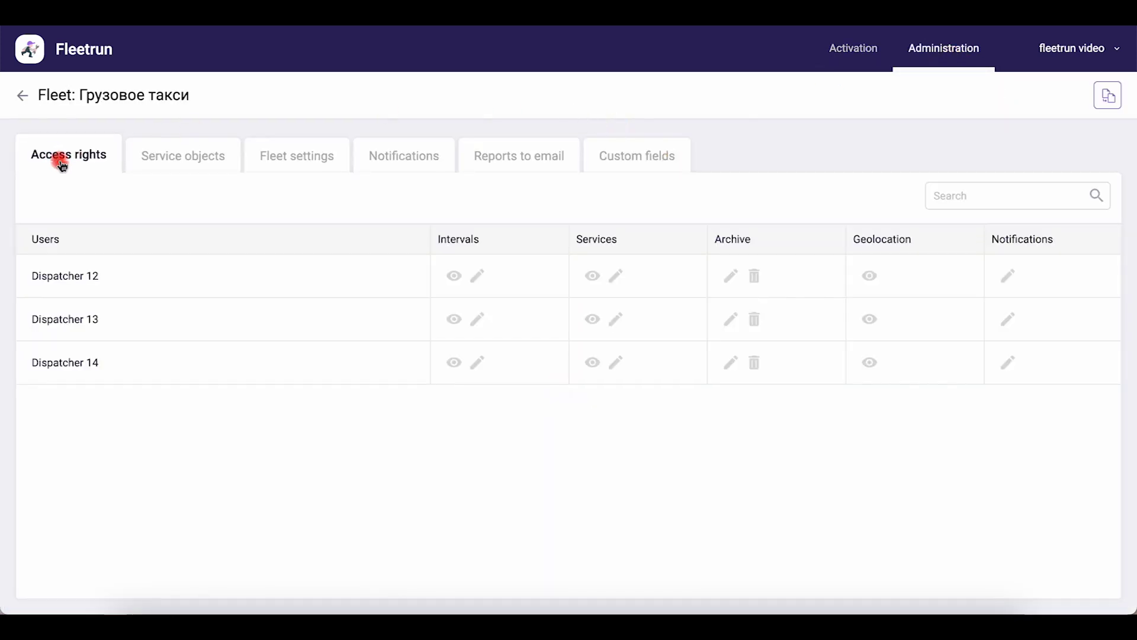
Step: Give Dispatcher 12 view/edit rights on intervals and services, archive deletion, geolocation and notifications
{"action": "left_click", "coordinate": [453, 275]}
{"action": "left_click", "coordinate": [477, 276]}
{"action": "left_click", "coordinate": [593, 276]}
{"action": "left_click", "coordinate": [616, 276]}
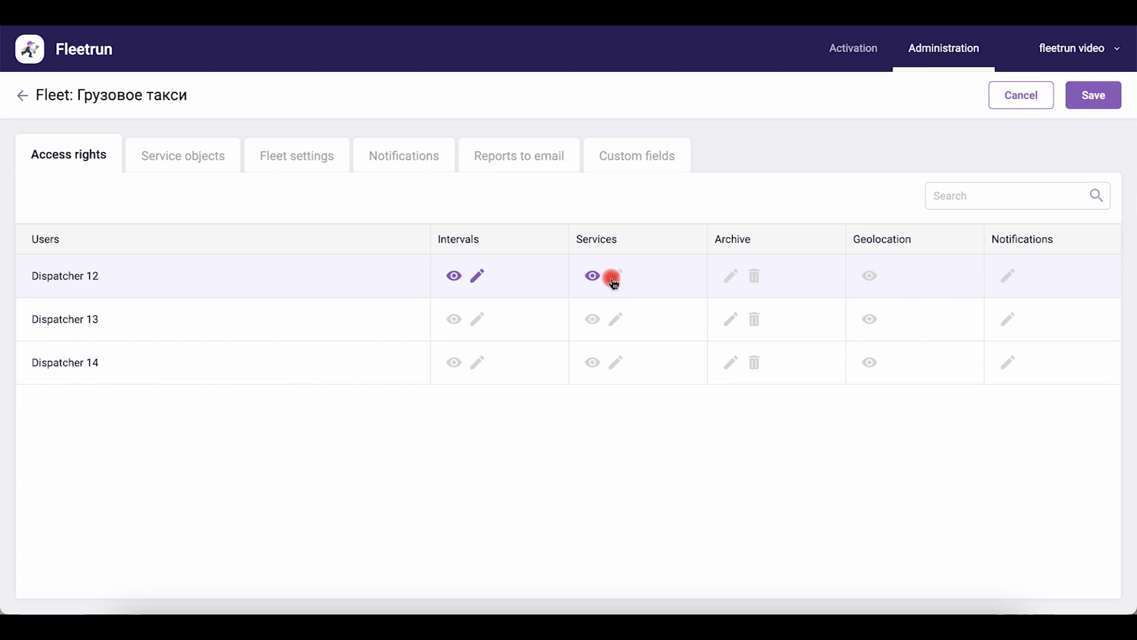
{"action": "left_click", "coordinate": [756, 276]}
{"action": "left_click", "coordinate": [870, 276]}
{"action": "left_click", "coordinate": [1013, 276]}
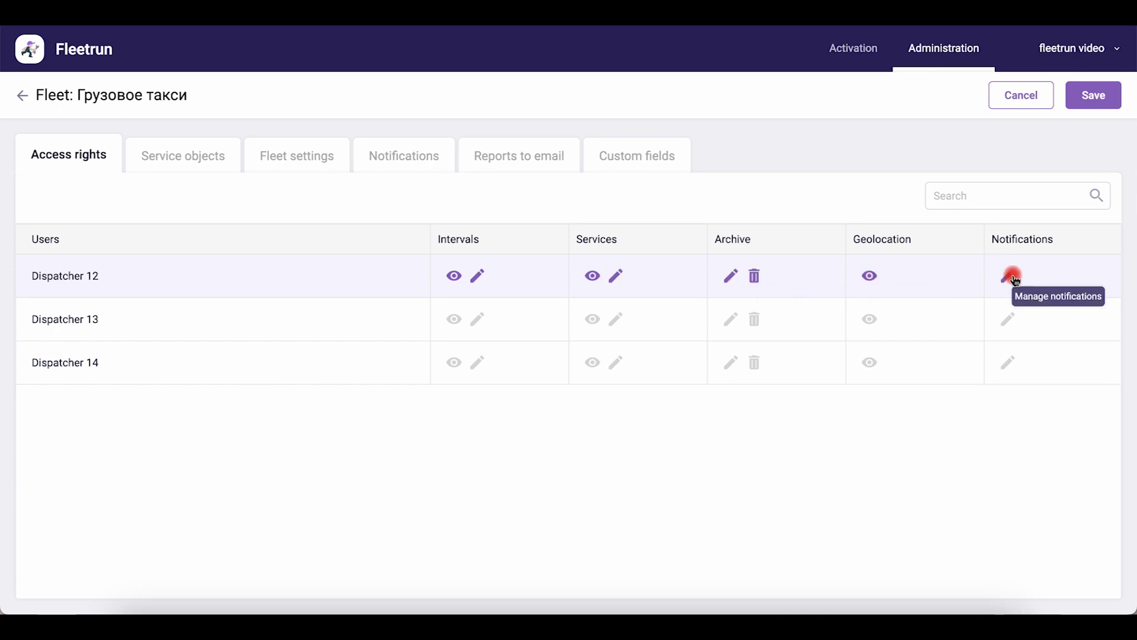
Step: Move all available units, drivers and trailers into the Cargo transportation fleet and save
{"action": "left_click", "coordinate": [218, 163]}
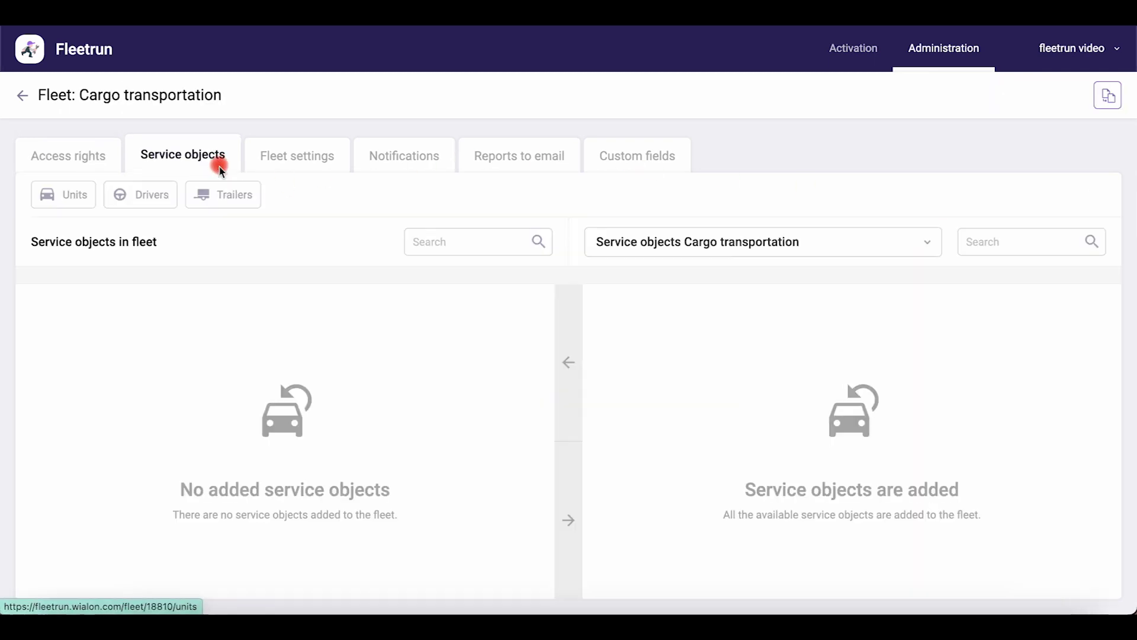
{"action": "left_click", "coordinate": [74, 197]}
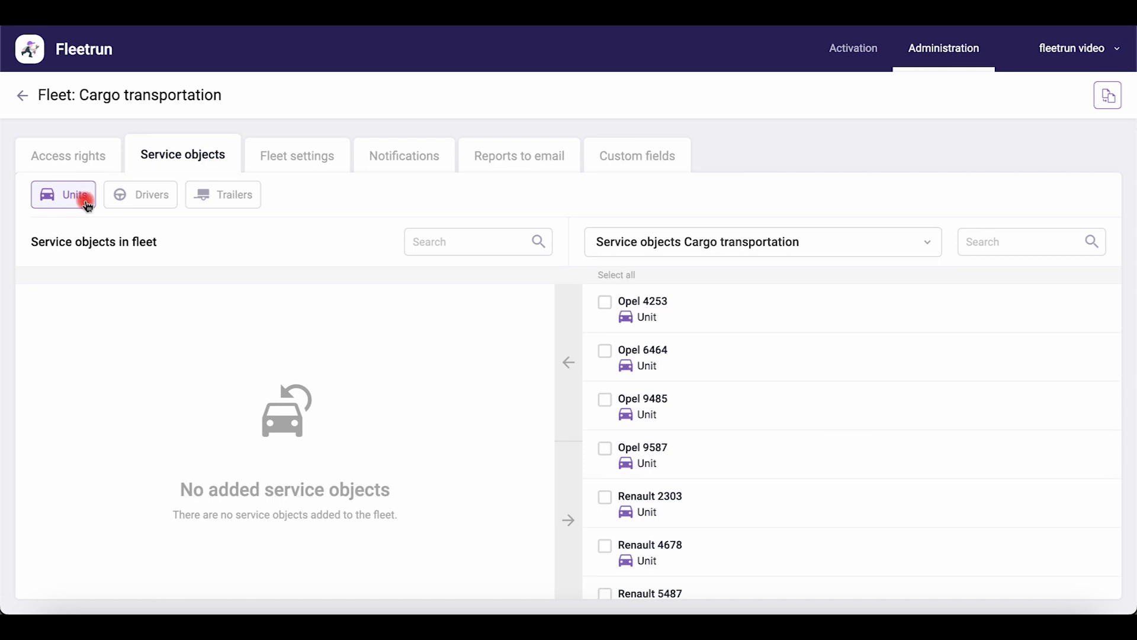
{"action": "left_click", "coordinate": [127, 203]}
{"action": "left_click", "coordinate": [204, 199]}
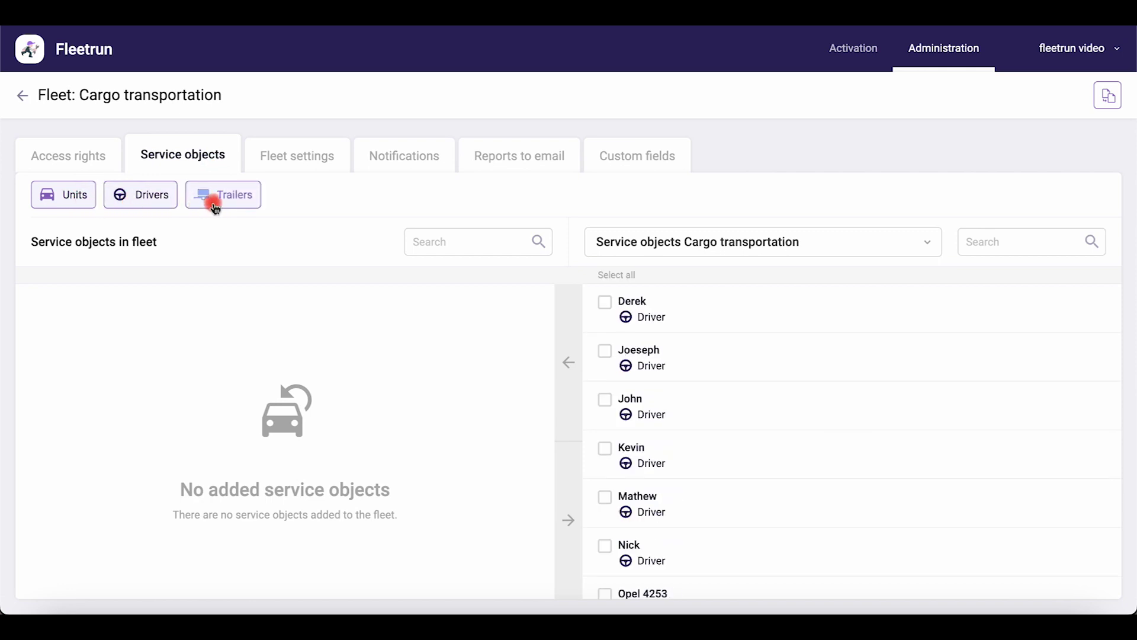
{"action": "left_click", "coordinate": [610, 274]}
{"action": "left_click", "coordinate": [577, 333]}
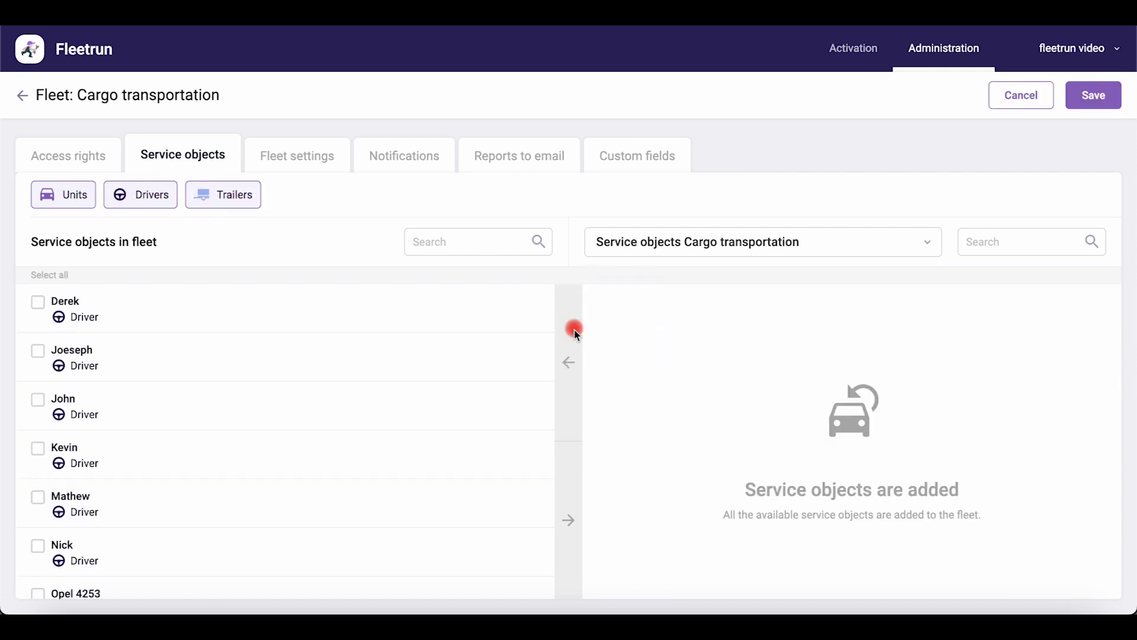
{"action": "left_click", "coordinate": [1098, 96]}
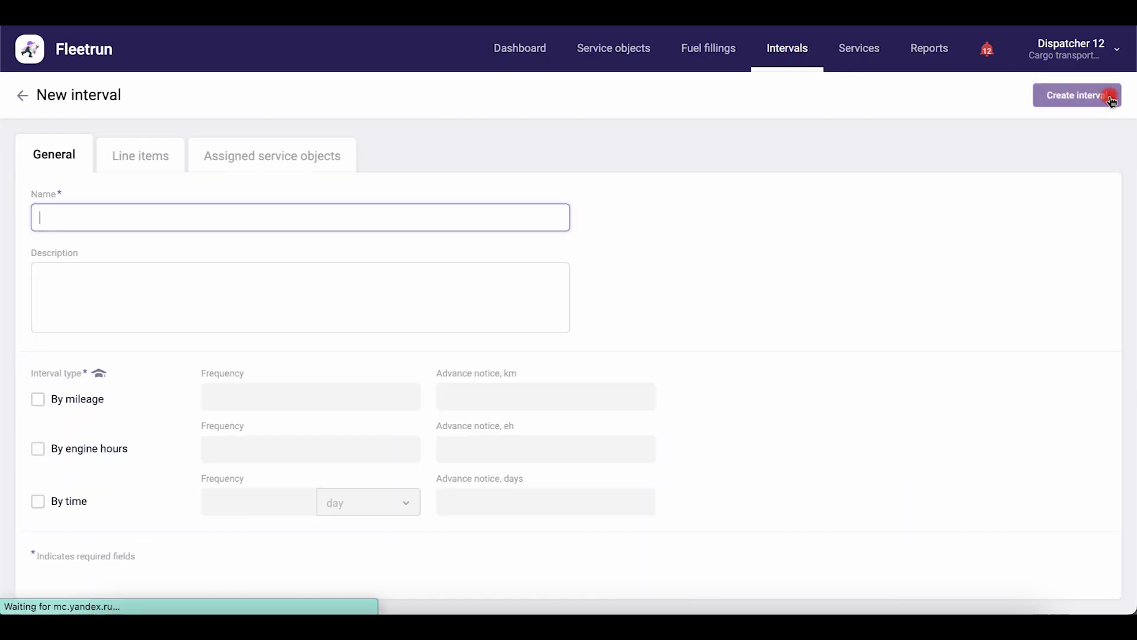
Step: Name the interval 'Gearbox oil changing' and make it recur every 10000 km with 1000 km notice
{"action": "type", "text": "Gearbo"}
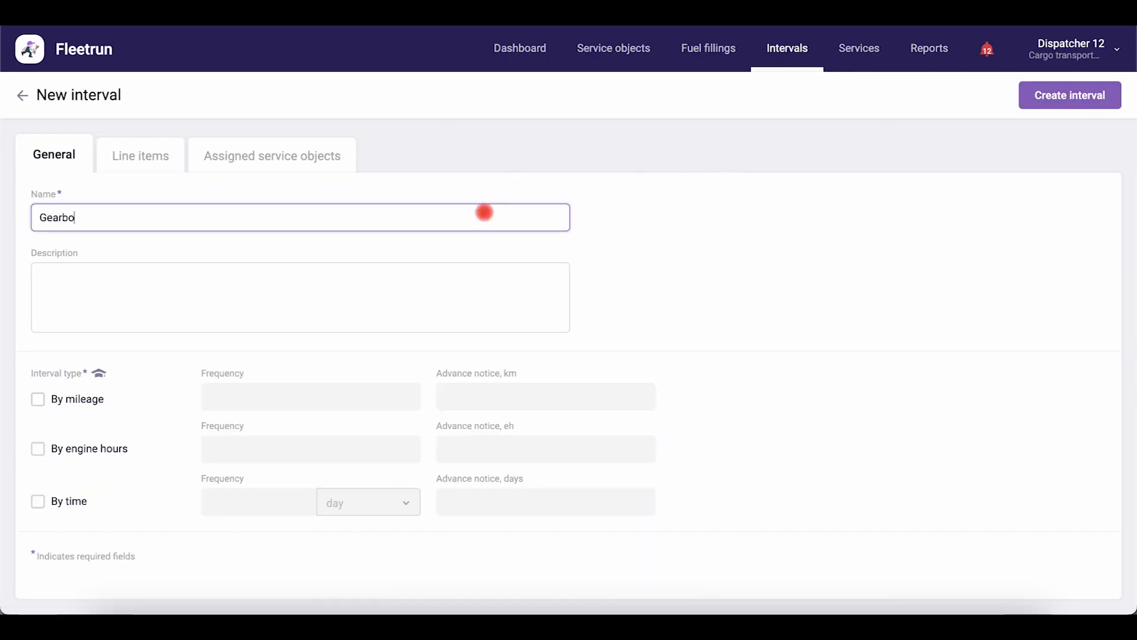
{"action": "type", "text": "x oil changing"}
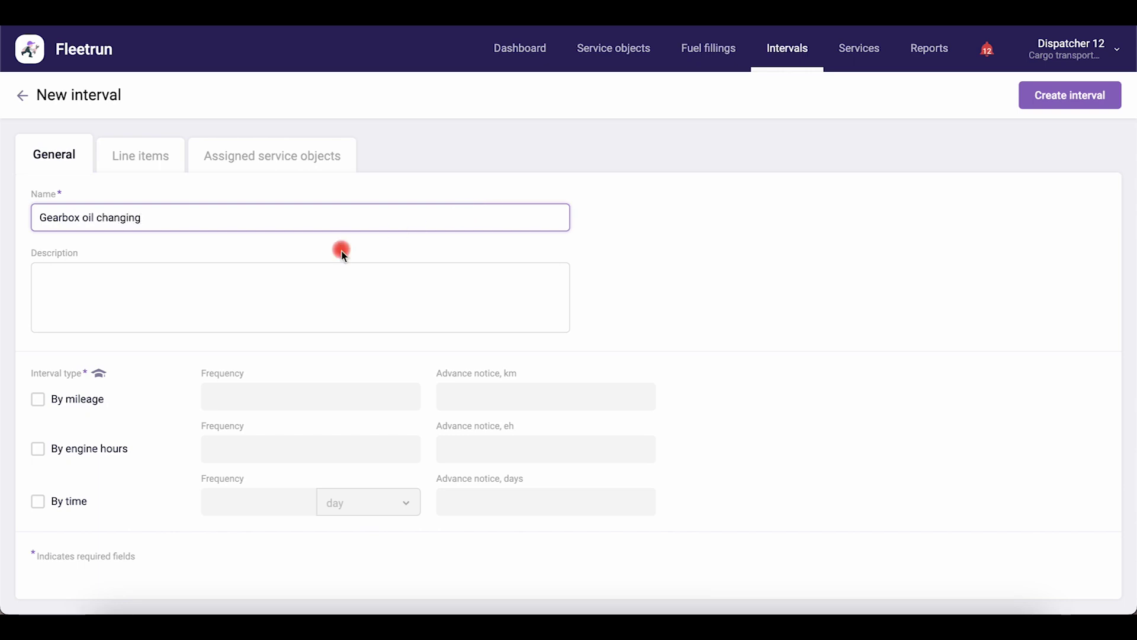
{"action": "left_click", "coordinate": [78, 385]}
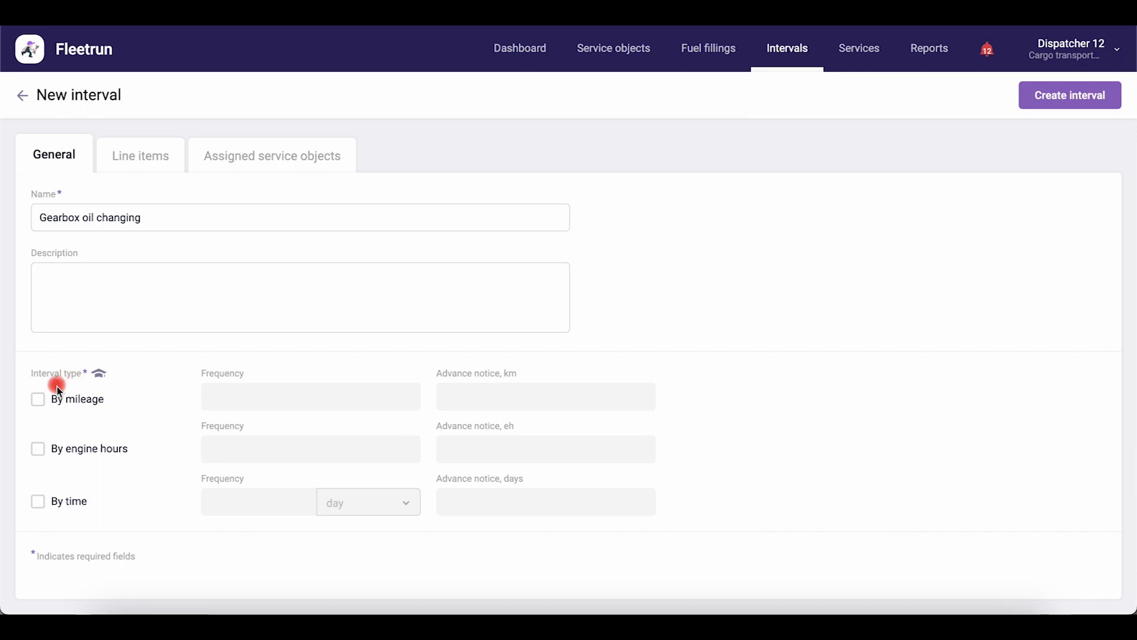
{"action": "left_click", "coordinate": [40, 398]}
{"action": "left_click", "coordinate": [212, 395]}
{"action": "type", "text": "10000"}
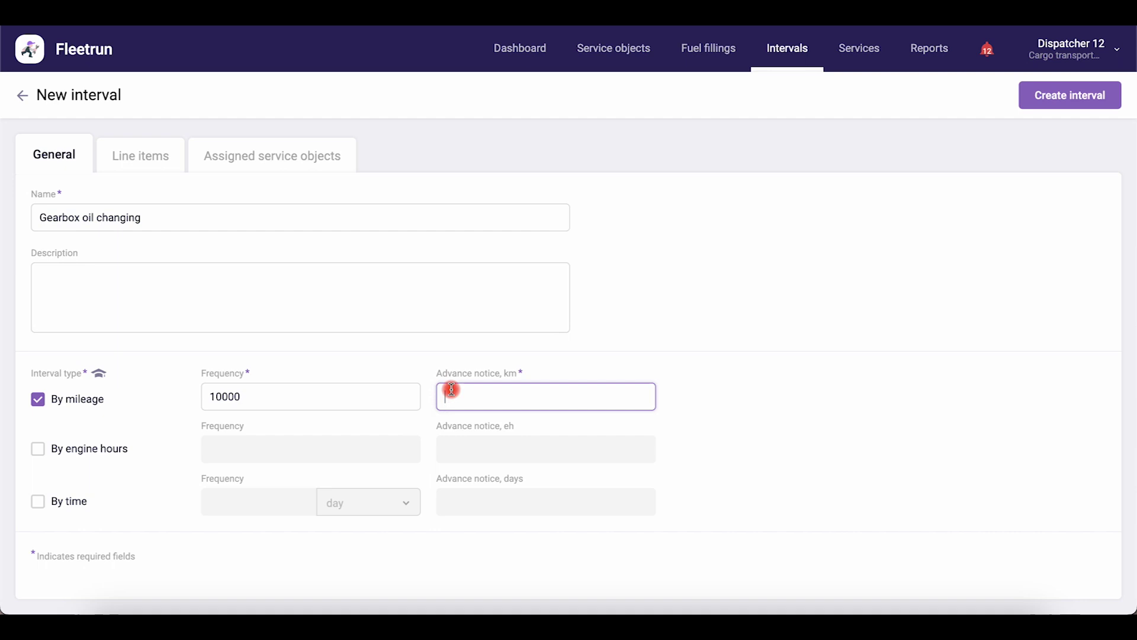
{"action": "type", "text": "1000"}
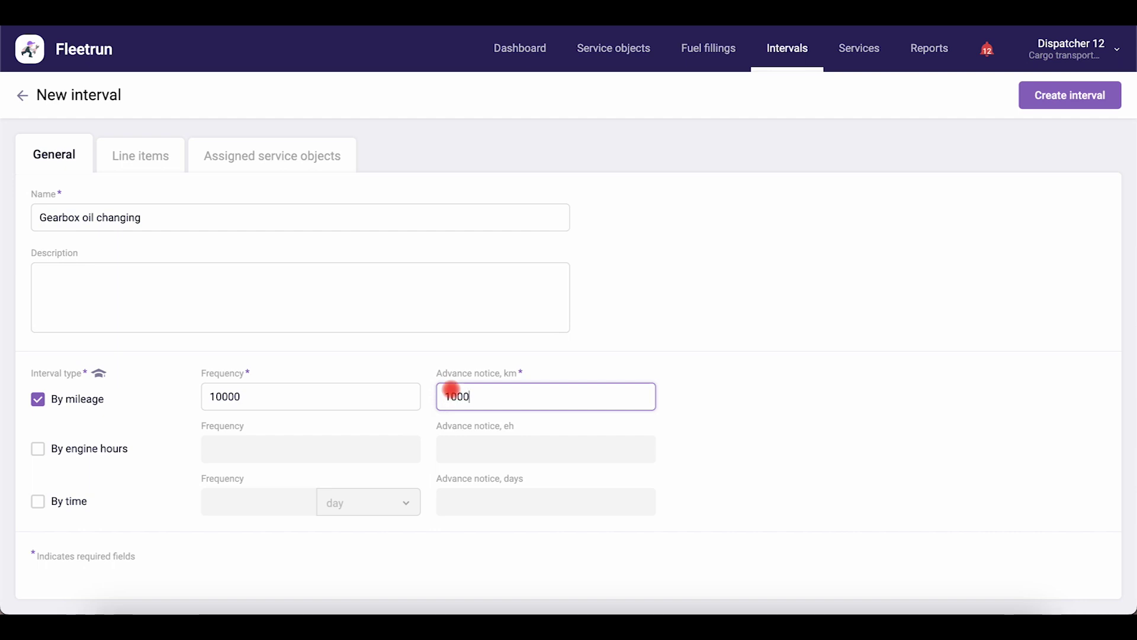
Step: Add a yearly time recurrence to the interval with 30 days' advance notice
{"action": "left_click", "coordinate": [38, 501]}
{"action": "left_click", "coordinate": [254, 501]}
{"action": "type", "text": "1"}
{"action": "left_click", "coordinate": [364, 502]}
{"action": "scroll", "coordinate": [383, 556], "scroll_direction": "down", "scroll_amount": 1}
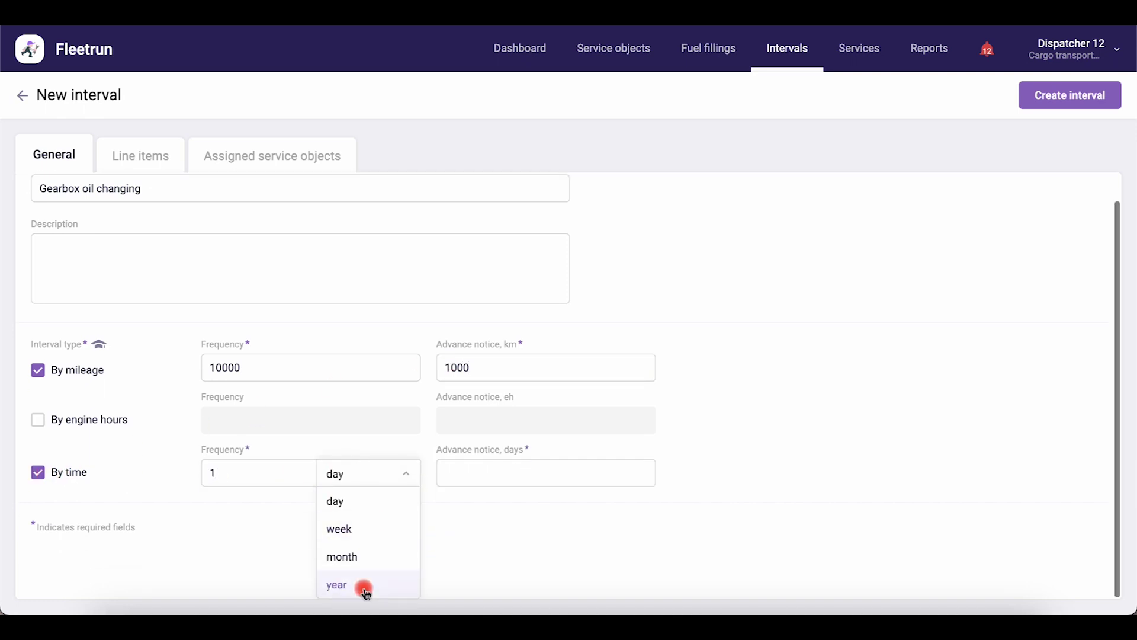
{"action": "left_click", "coordinate": [363, 585]}
{"action": "left_click", "coordinate": [471, 501]}
{"action": "type", "text": "30"}
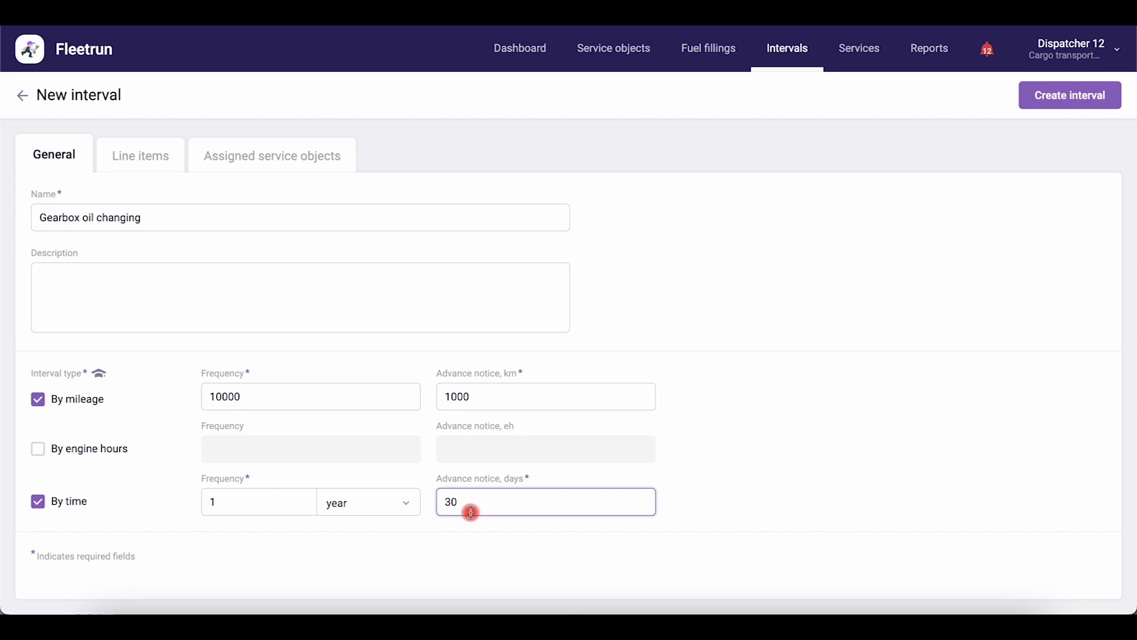
{"action": "left_click", "coordinate": [480, 547]}
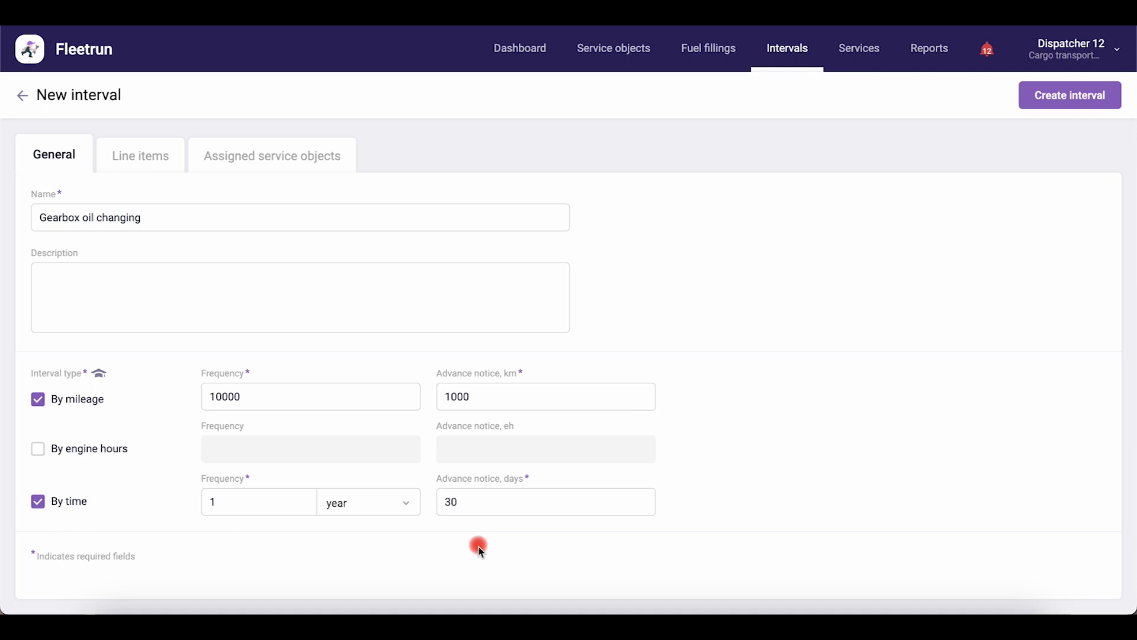
Step: Show the interval's line items and the fuel types with their prices
{"action": "left_click", "coordinate": [130, 158]}
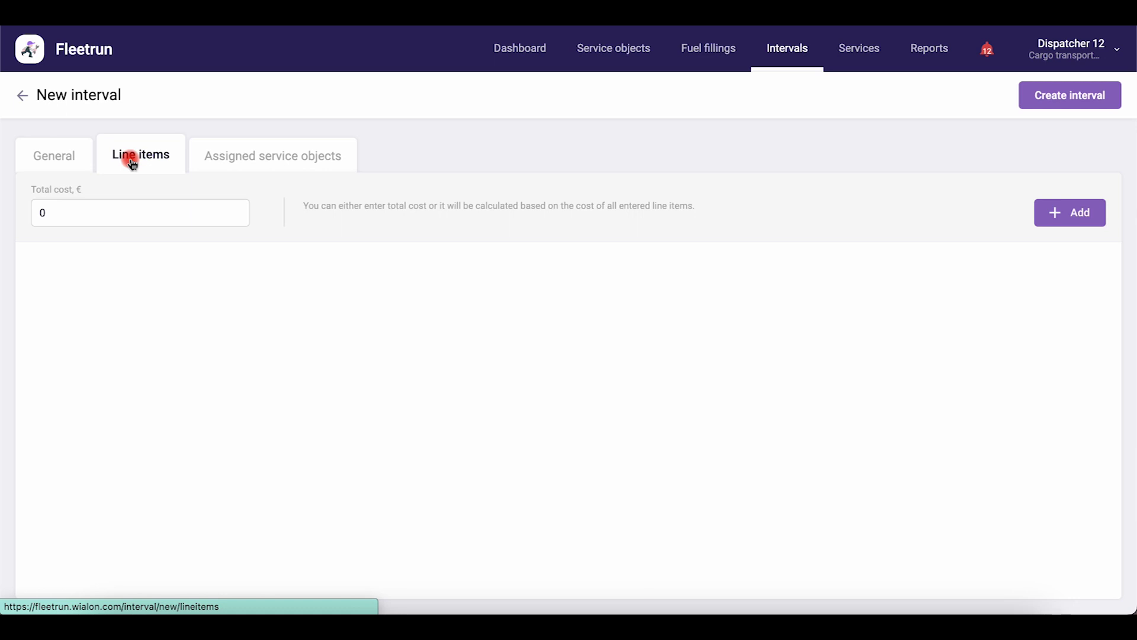
{"action": "left_click", "coordinate": [1117, 47]}
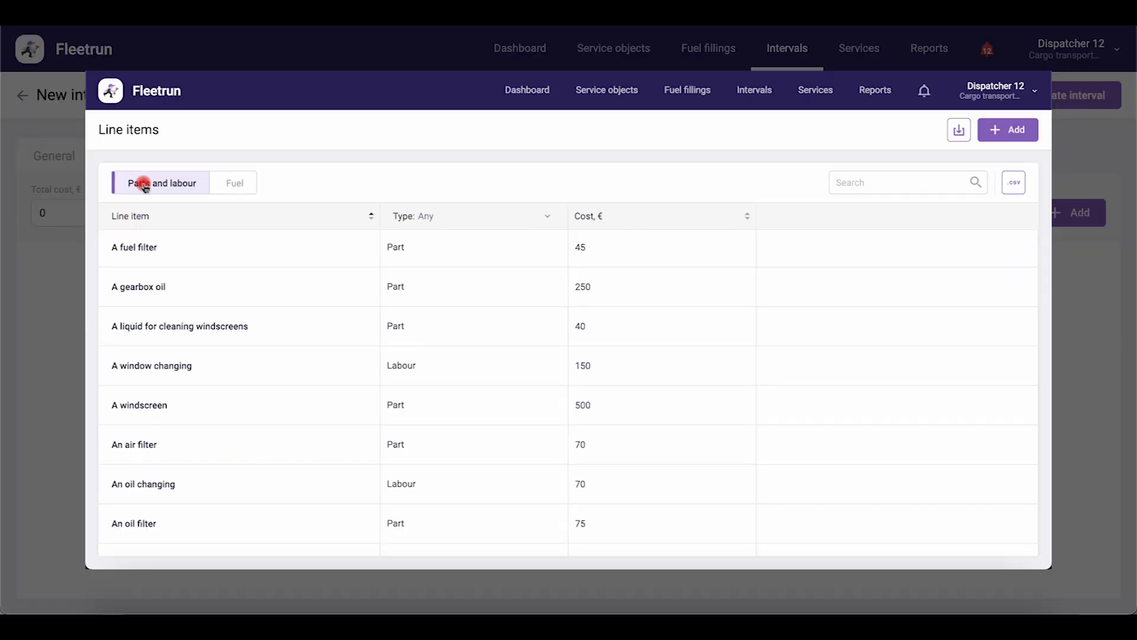
{"action": "scroll", "coordinate": [207, 328], "scroll_direction": "down", "scroll_amount": 3}
{"action": "scroll", "coordinate": [207, 329], "scroll_direction": "up", "scroll_amount": 3}
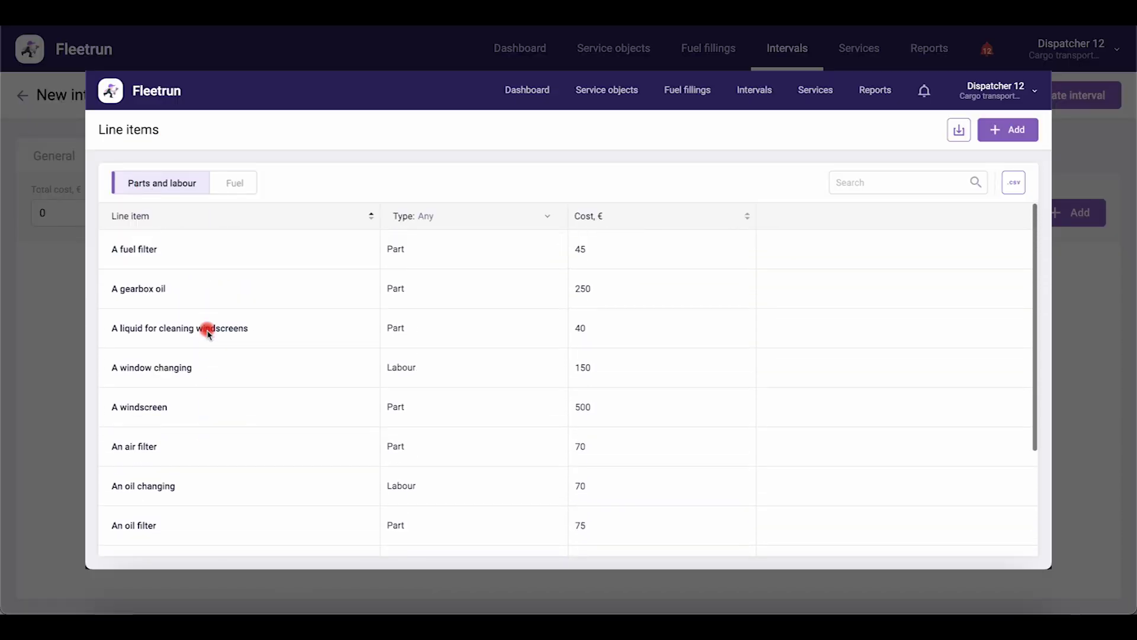
{"action": "left_click", "coordinate": [234, 185]}
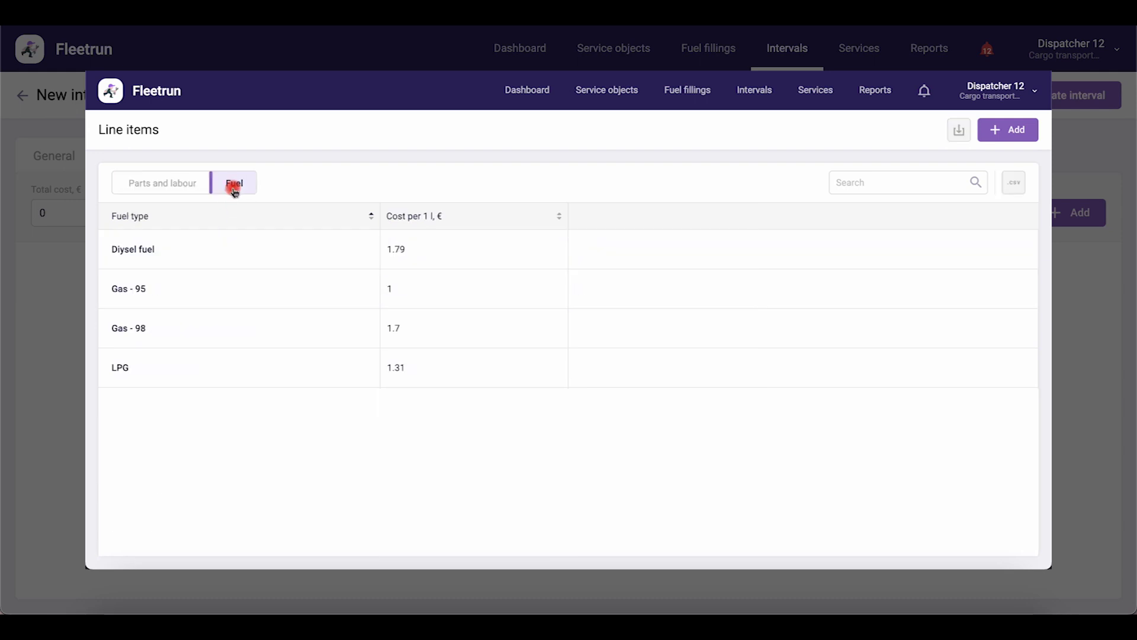
Step: Add 'A gearbox oil' as a Part line item at 250 € with quantity 1
{"action": "left_click", "coordinate": [1072, 219]}
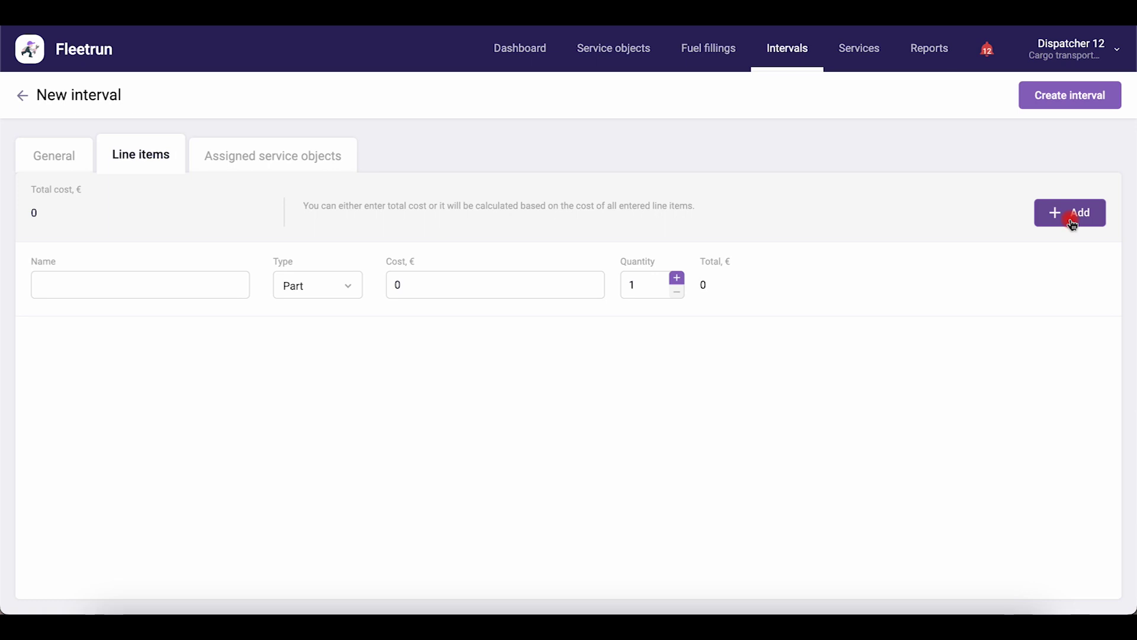
{"action": "left_click", "coordinate": [213, 291]}
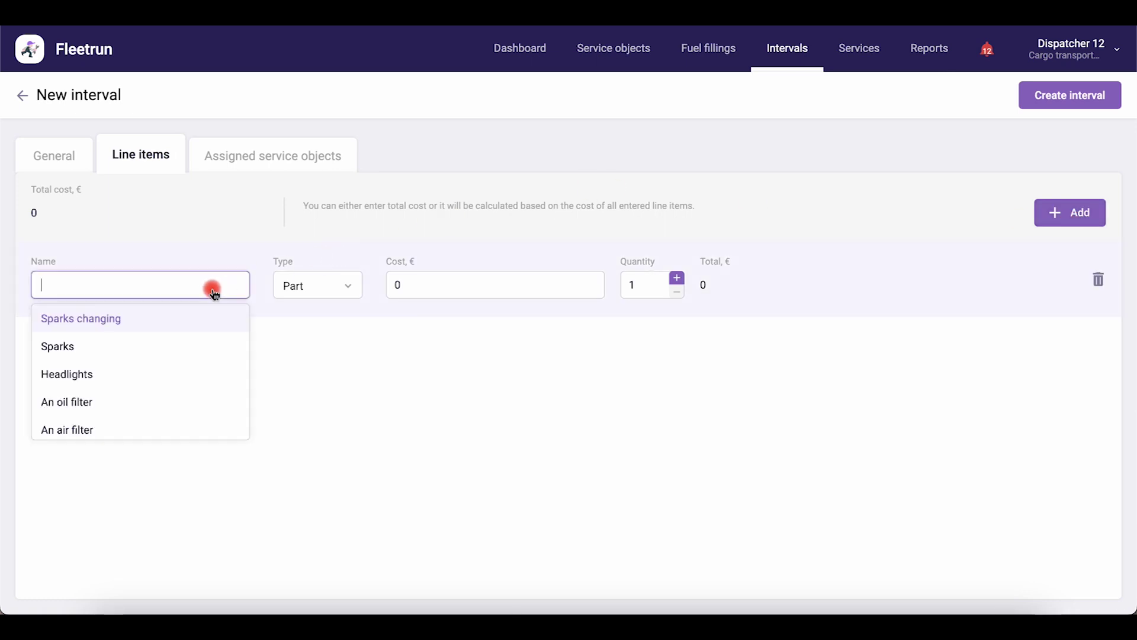
{"action": "scroll", "coordinate": [188, 384], "scroll_direction": "down", "scroll_amount": 3}
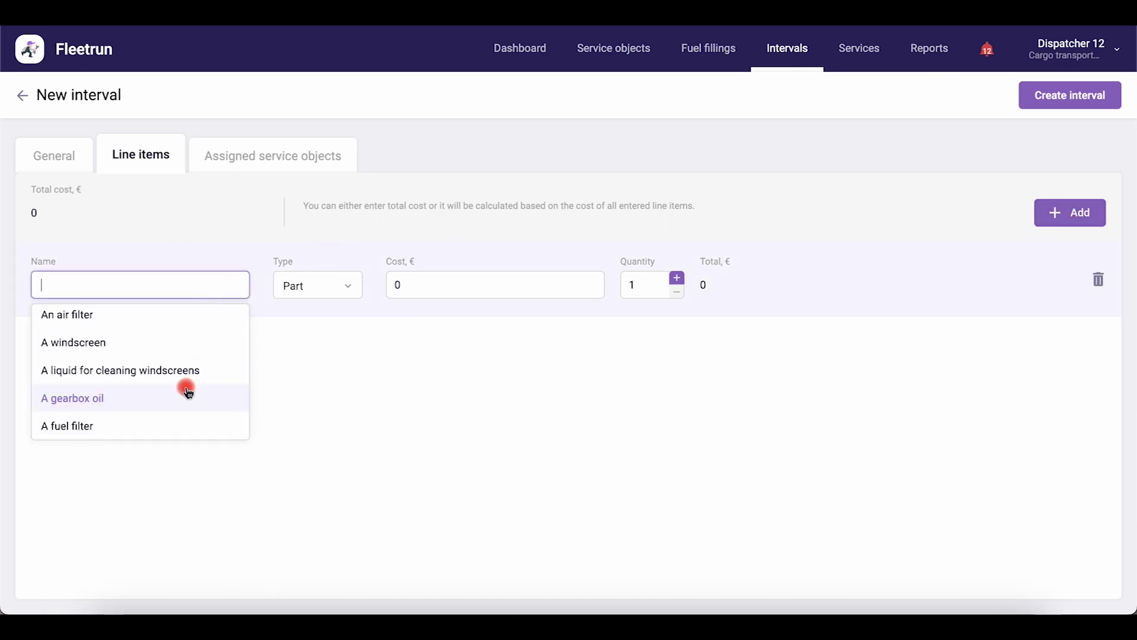
{"action": "left_click", "coordinate": [185, 396]}
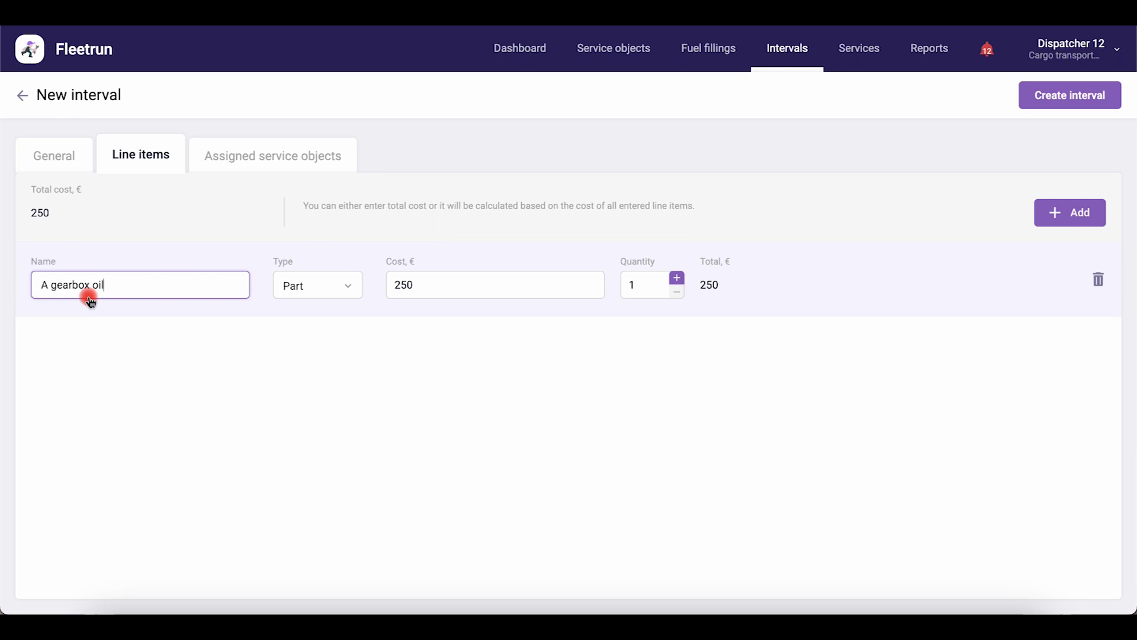
{"action": "left_click", "coordinate": [578, 331]}
{"action": "left_click", "coordinate": [348, 286]}
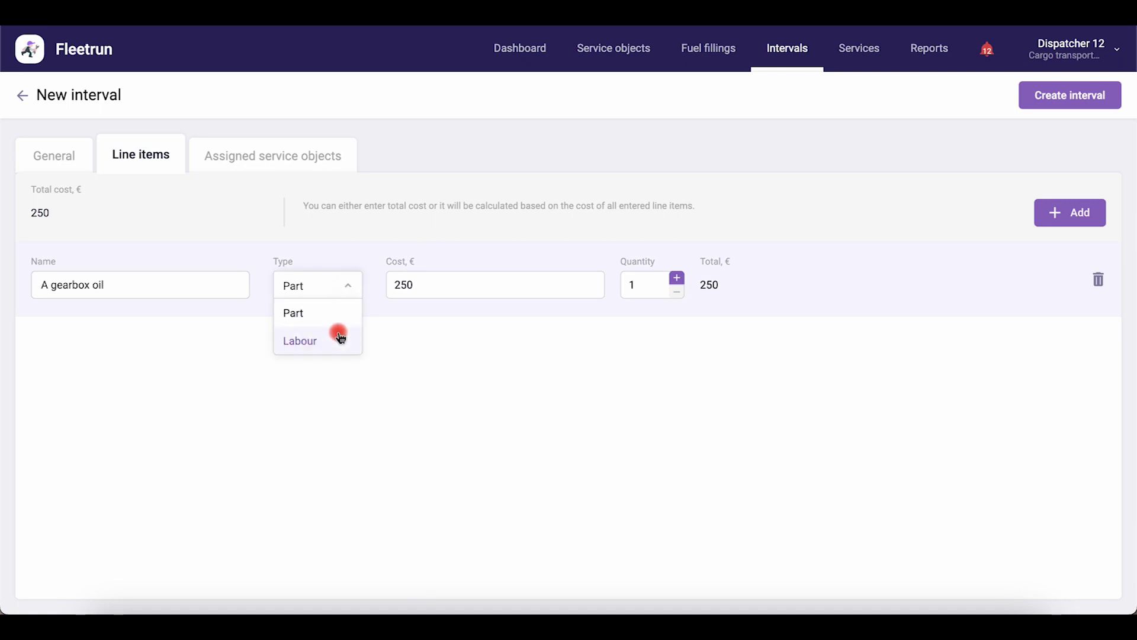
{"action": "left_click", "coordinate": [349, 316]}
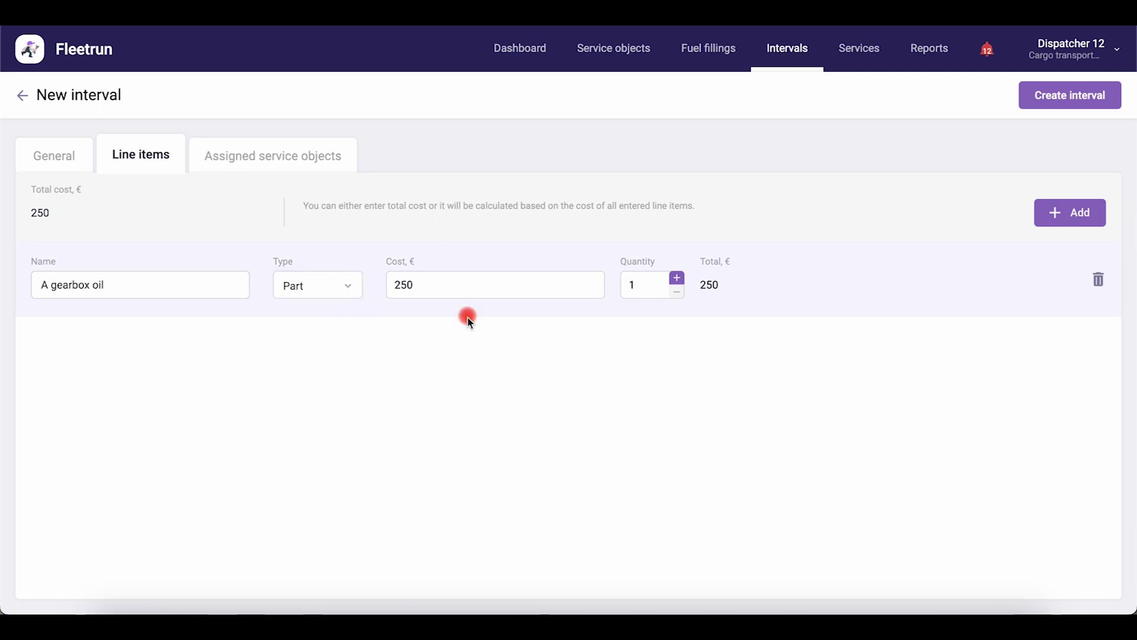
{"action": "left_click", "coordinate": [681, 277]}
{"action": "left_click", "coordinate": [677, 292]}
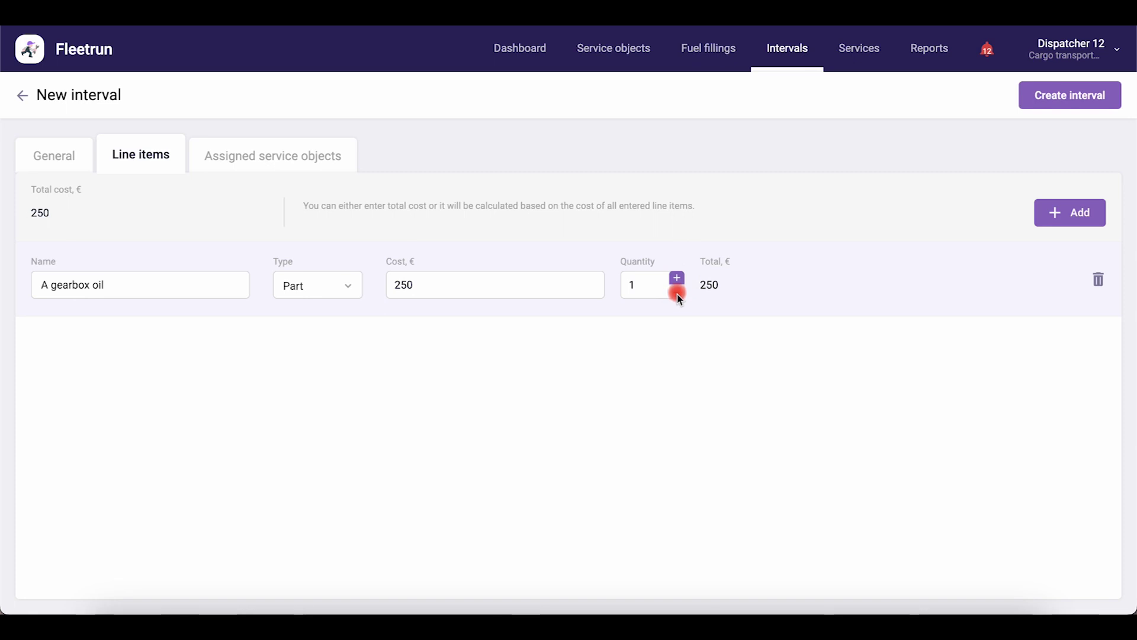
Step: Add a 'Labour' line item of type Labour costing 140 €
{"action": "left_click", "coordinate": [1070, 212]}
{"action": "left_click", "coordinate": [200, 364]}
{"action": "type", "text": "Labour"}
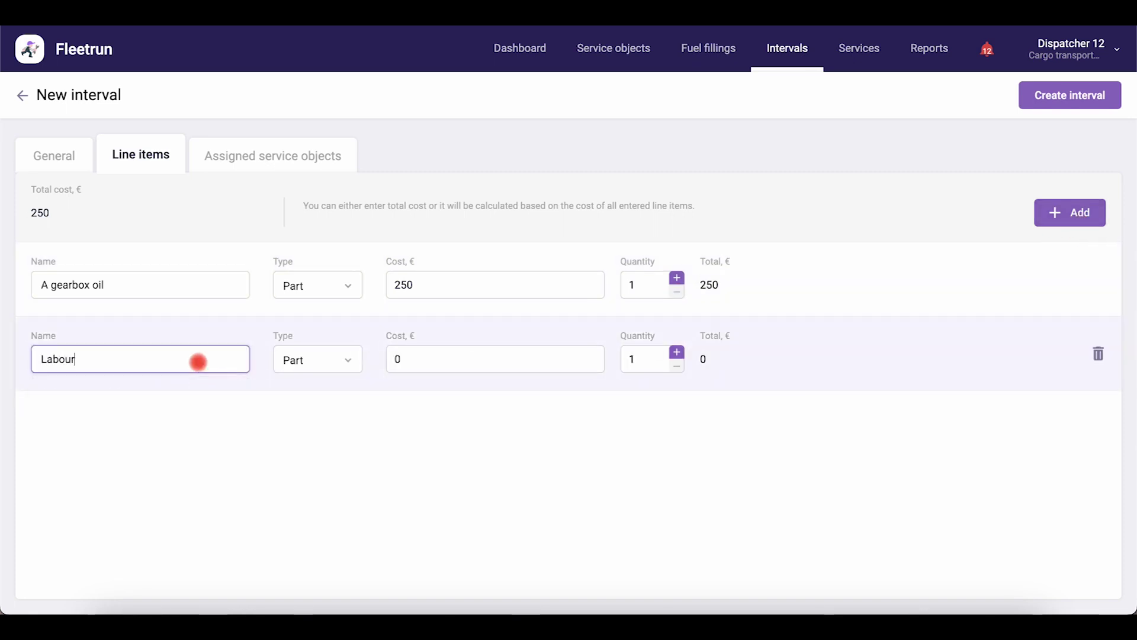
{"action": "left_click", "coordinate": [288, 358]}
{"action": "left_click", "coordinate": [325, 410]}
{"action": "left_click", "coordinate": [419, 361]}
{"action": "type", "text": "140"}
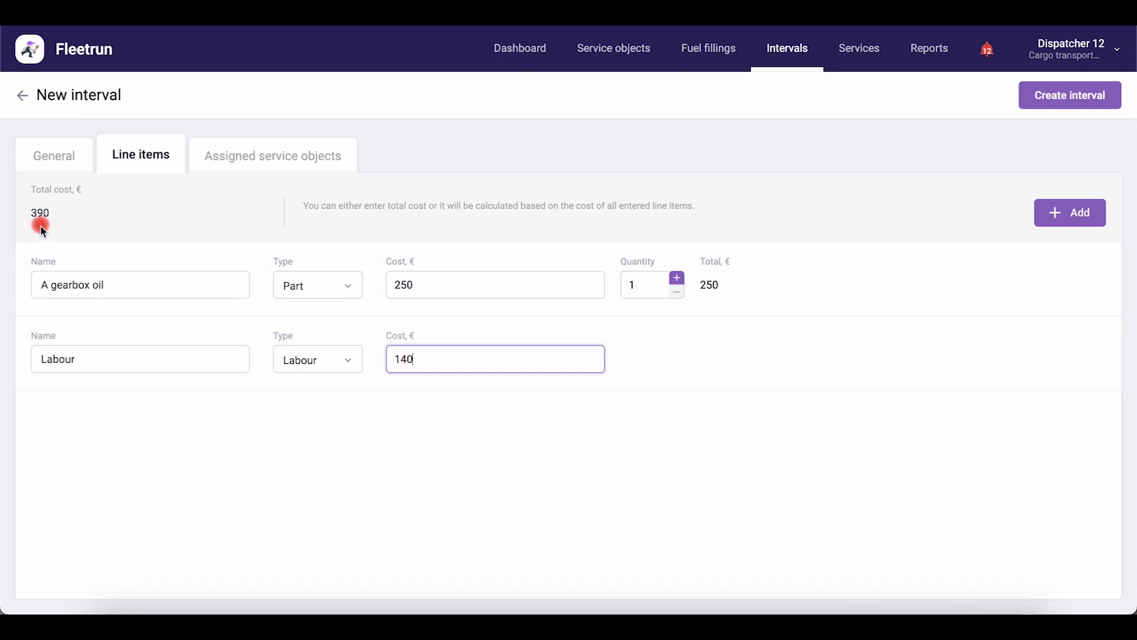
Step: Assign Opel 4253, Opel 9485 and Opel 9587 to the interval
{"action": "left_click", "coordinate": [265, 156]}
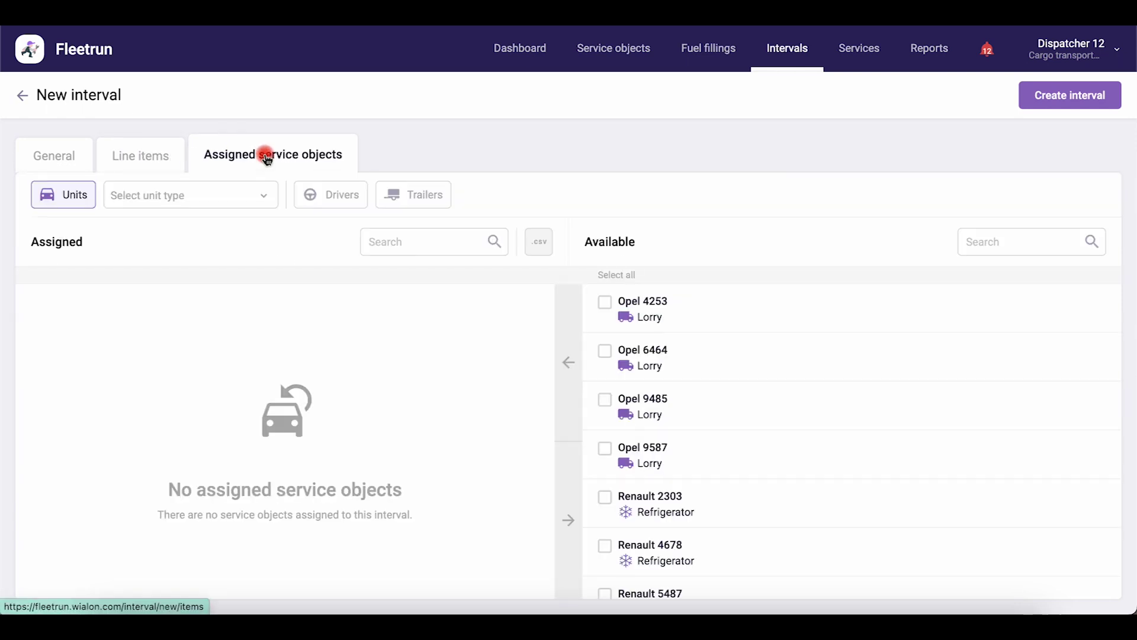
{"action": "left_click", "coordinate": [604, 302]}
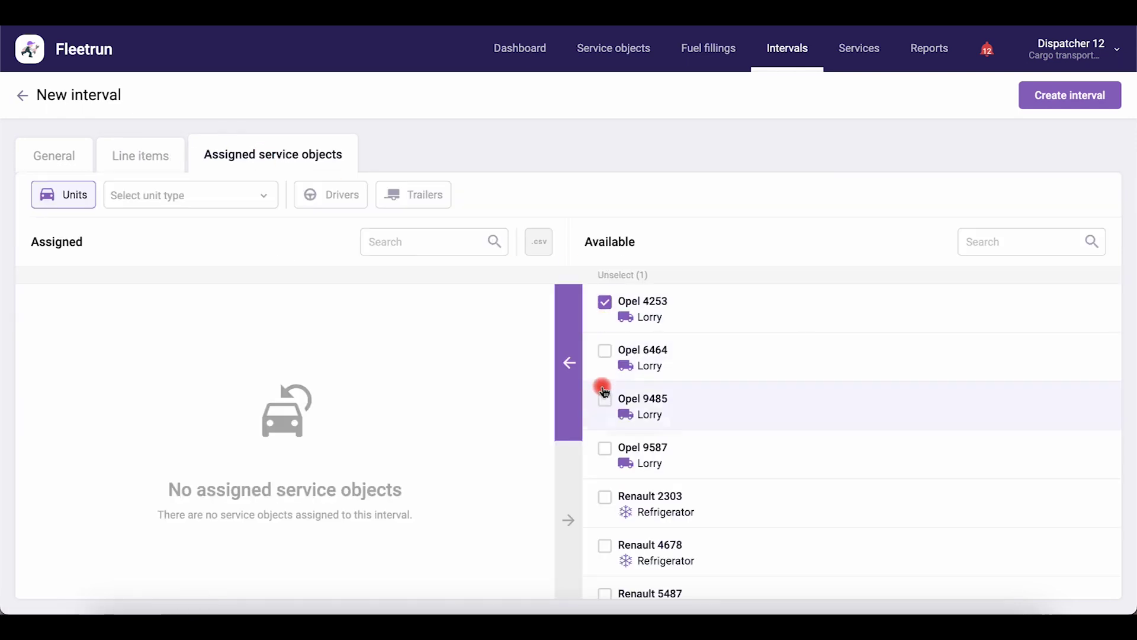
{"action": "left_click", "coordinate": [605, 399]}
{"action": "left_click", "coordinate": [605, 448]}
{"action": "left_click", "coordinate": [579, 419]}
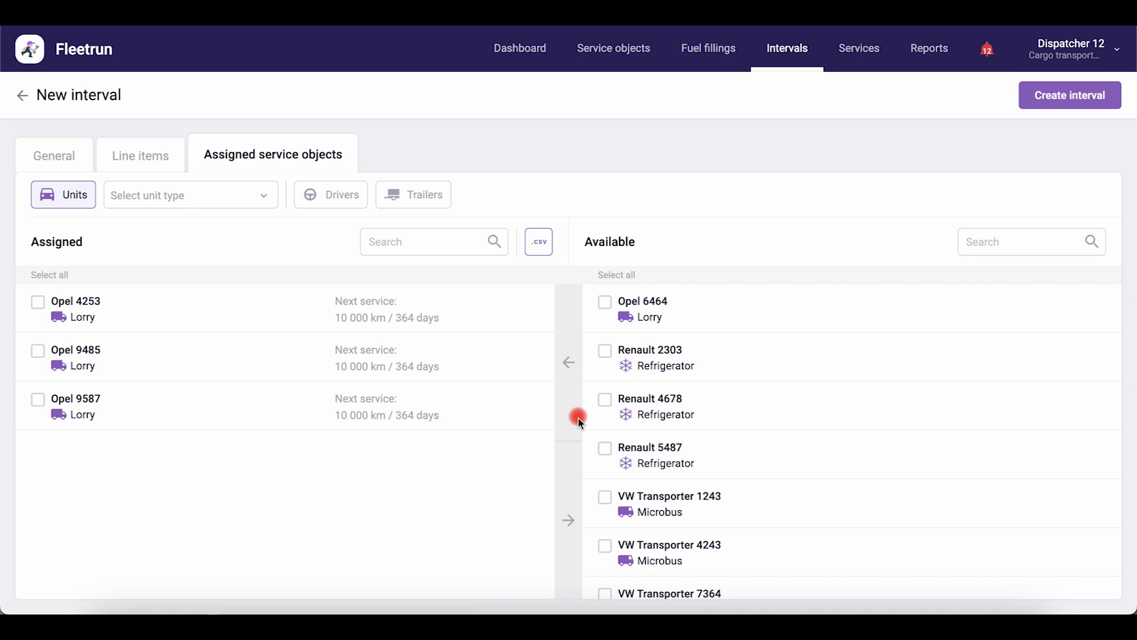
Step: Record Opel 4253's last service at 640000 km on 27 January 2023 and save
{"action": "mouse_move", "coordinate": [535, 314]}
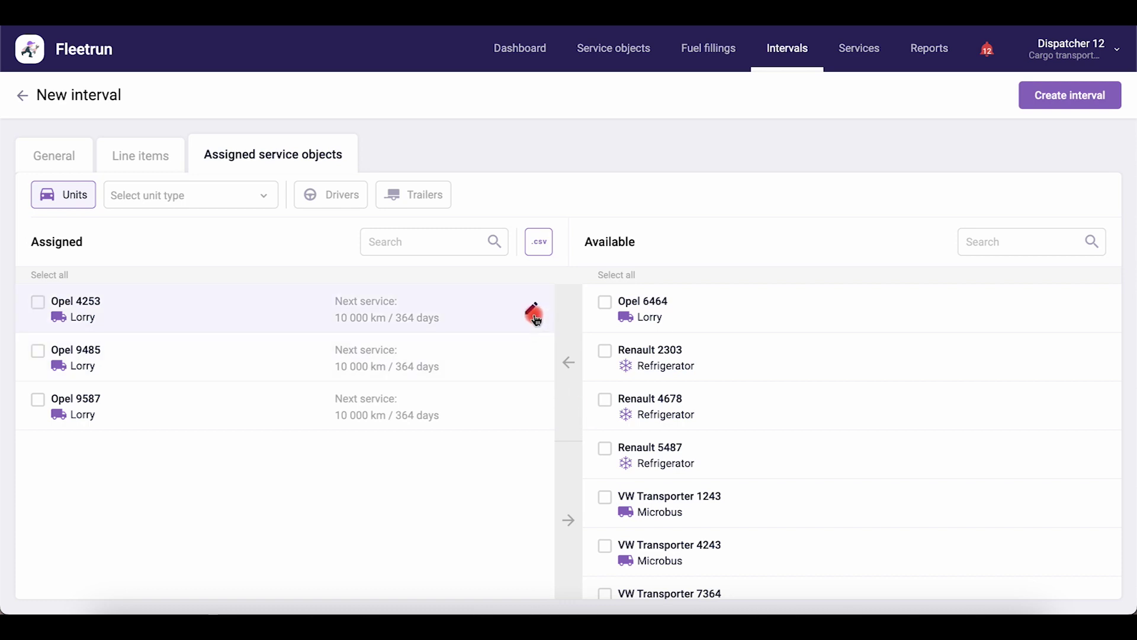
{"action": "left_click", "coordinate": [535, 314]}
{"action": "left_click", "coordinate": [493, 286]}
{"action": "type", "text": "640000"}
{"action": "left_click", "coordinate": [566, 342]}
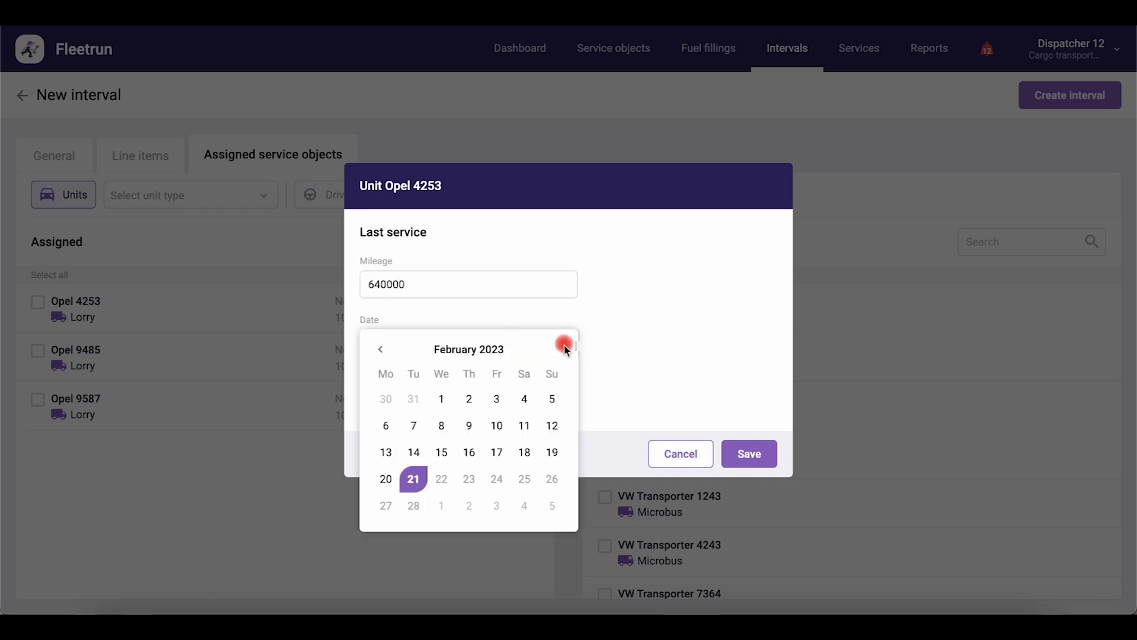
{"action": "left_click", "coordinate": [379, 348]}
{"action": "left_click", "coordinate": [497, 505]}
{"action": "left_click", "coordinate": [748, 455]}
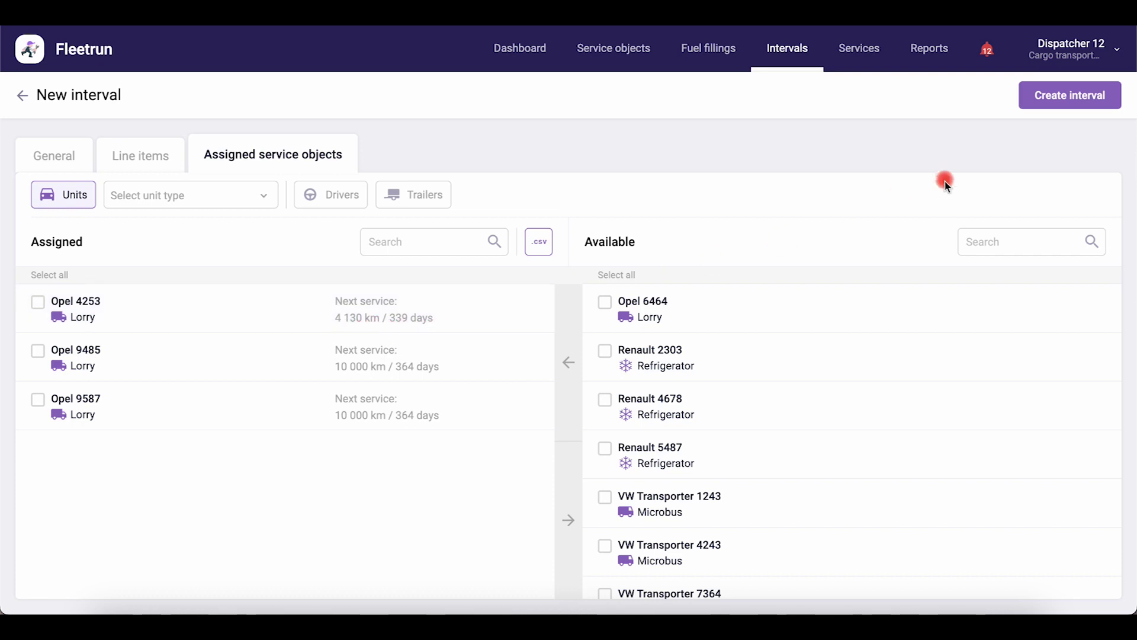
Step: Save the Gearbox oil changing interval and start a new service named 'Windshield replacing'
{"action": "left_click", "coordinate": [1048, 105]}
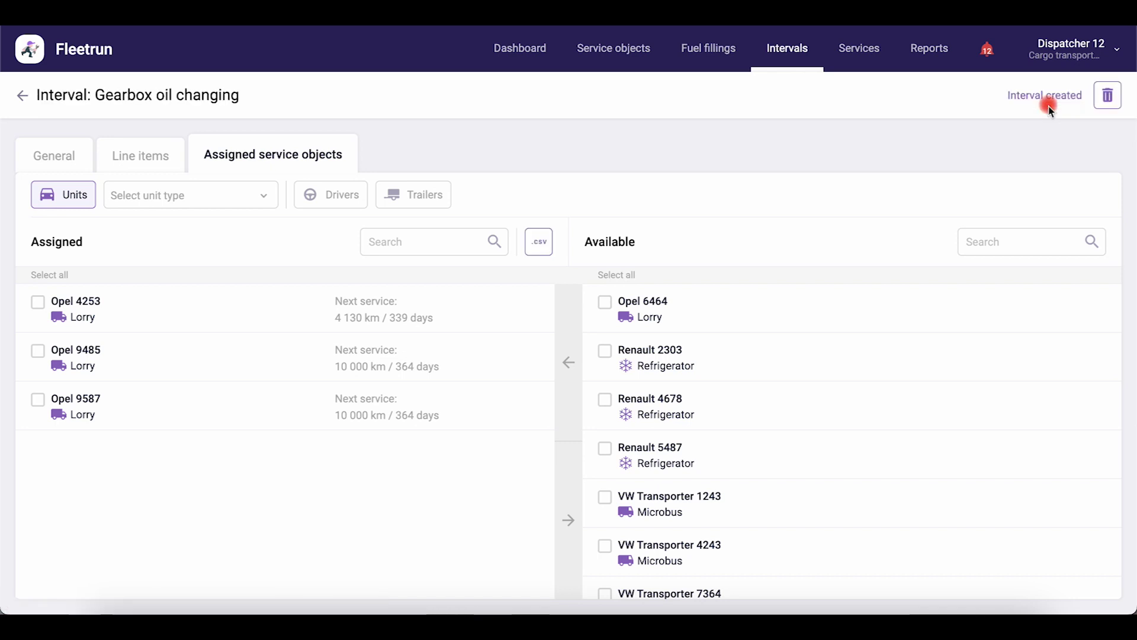
{"action": "left_click", "coordinate": [862, 53]}
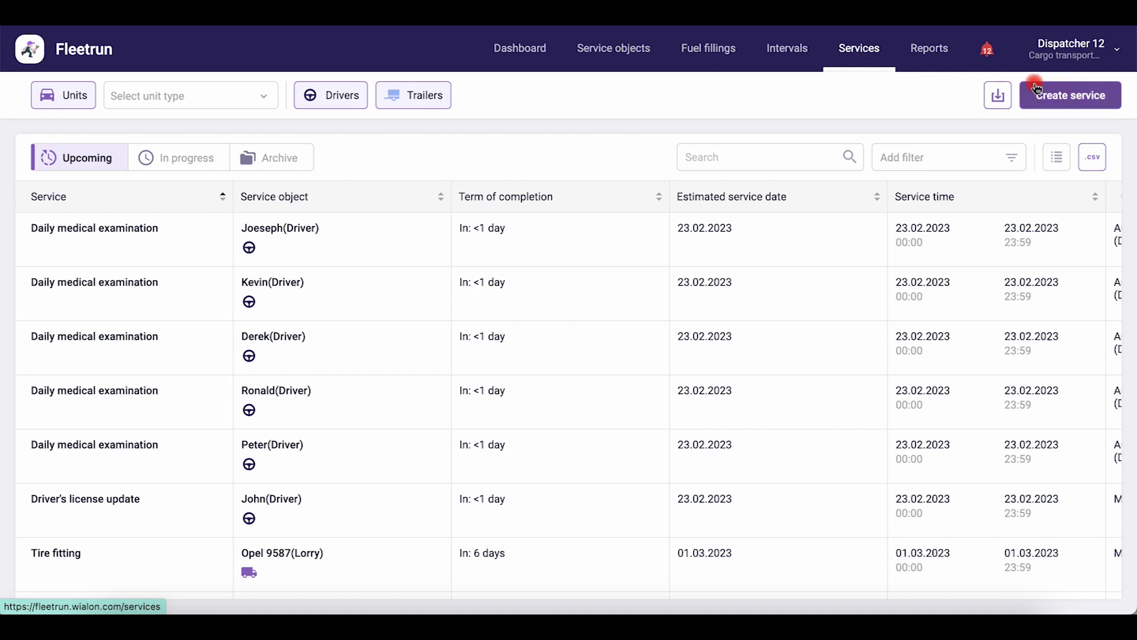
{"action": "left_click", "coordinate": [1060, 93]}
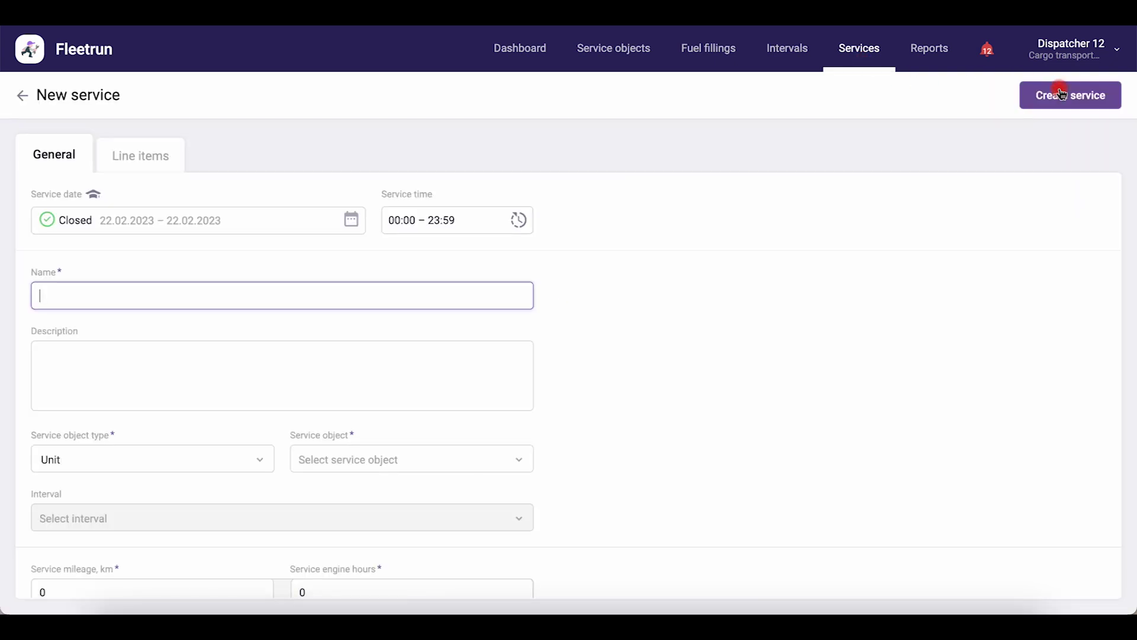
{"action": "type", "text": "Wind"}
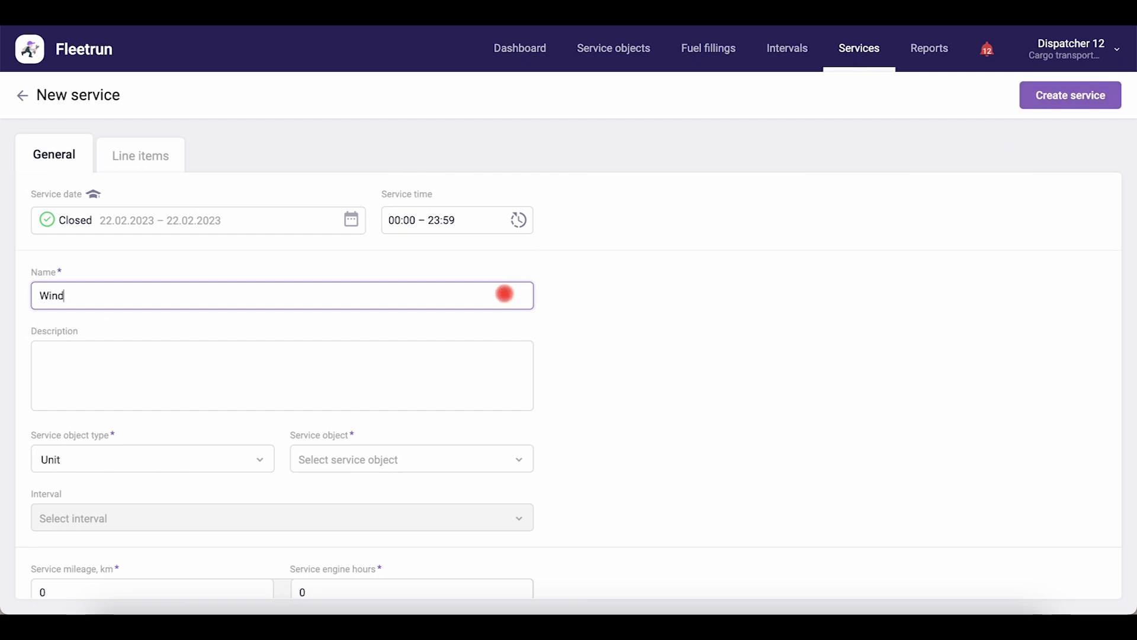
{"action": "type", "text": "shield replacing"}
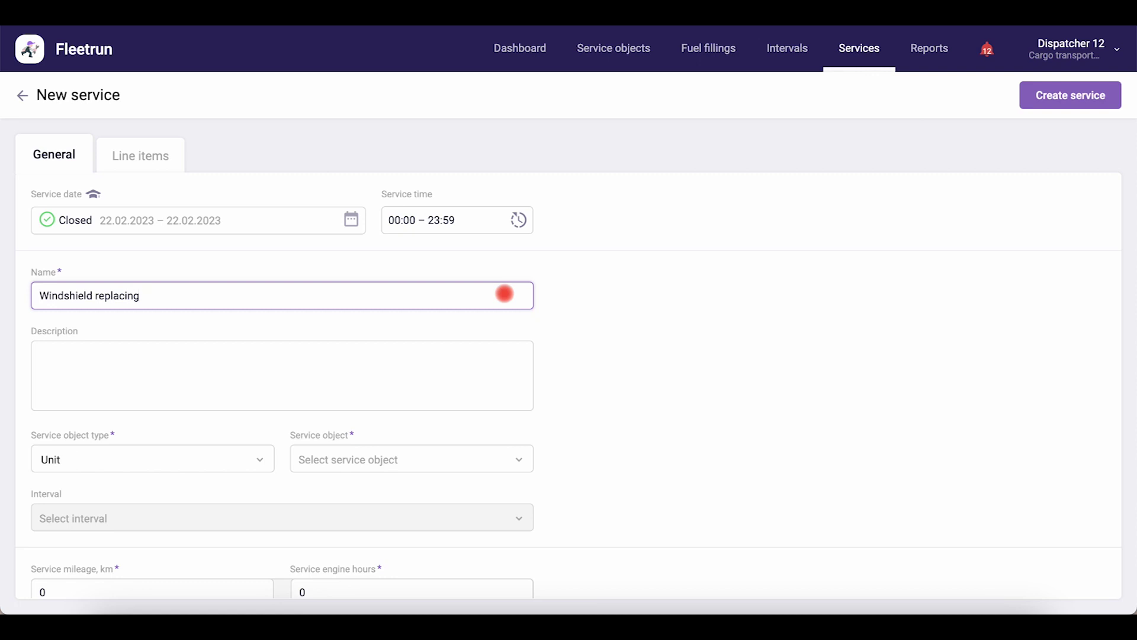
Step: Set the service status to Due on 24.02.2023, from 12:00 to 21:00
{"action": "left_click", "coordinate": [288, 227]}
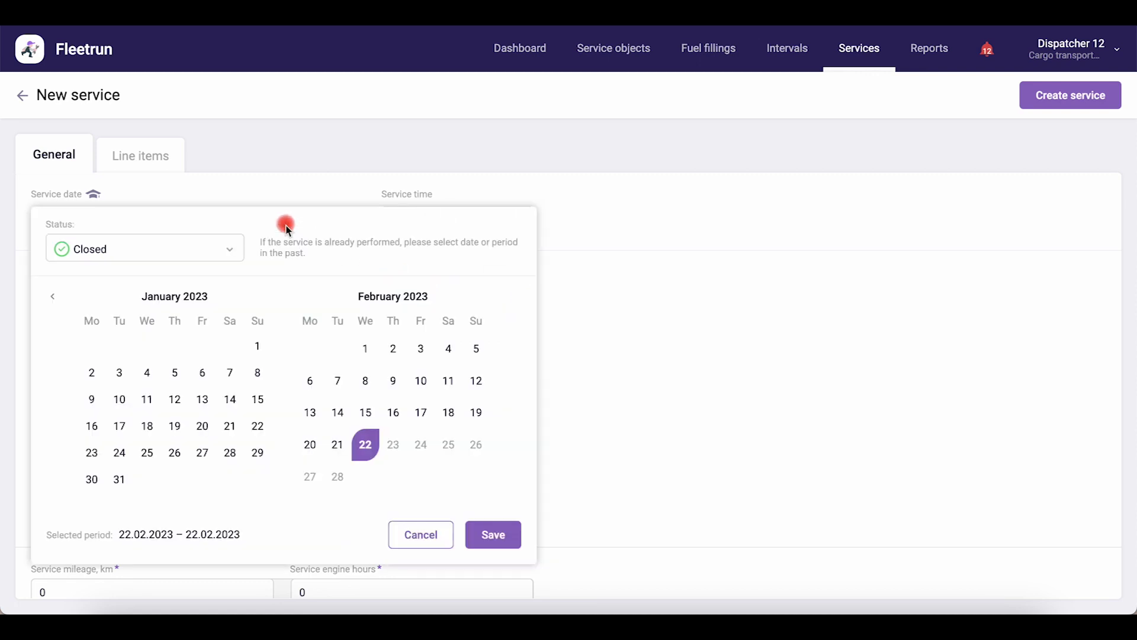
{"action": "left_click", "coordinate": [237, 248]}
{"action": "left_click", "coordinate": [233, 275]}
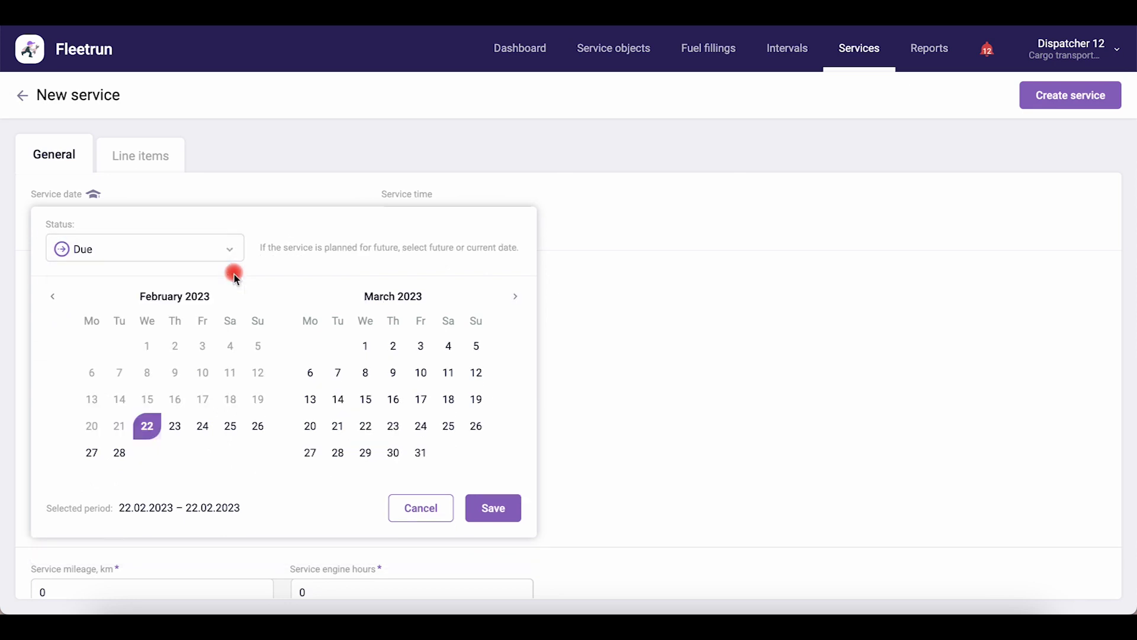
{"action": "left_click", "coordinate": [203, 425]}
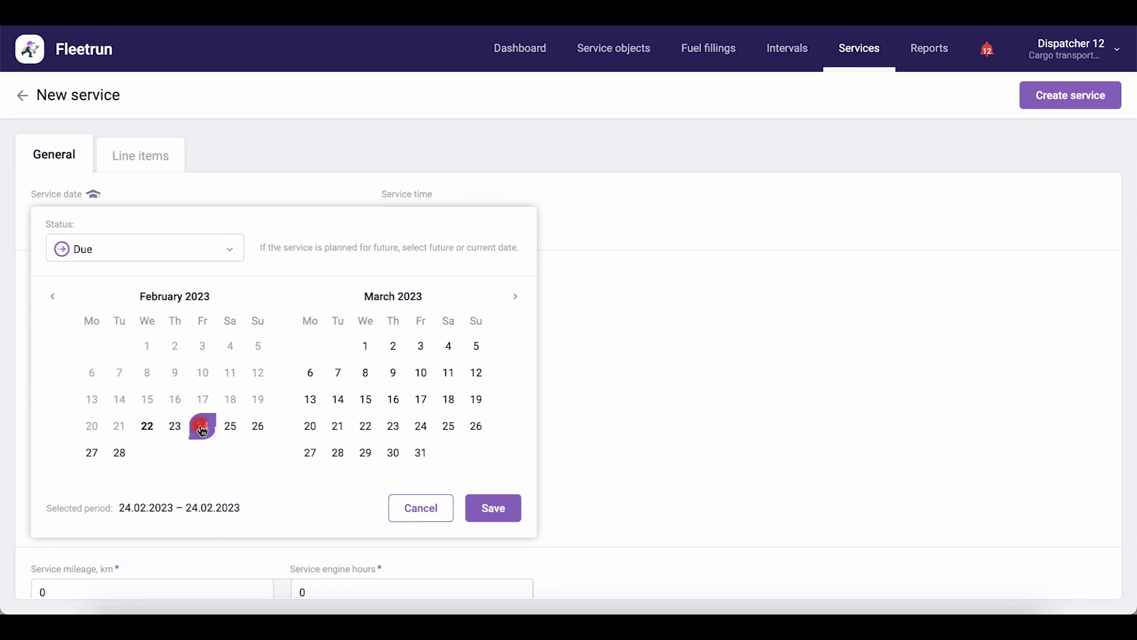
{"action": "left_click", "coordinate": [493, 508]}
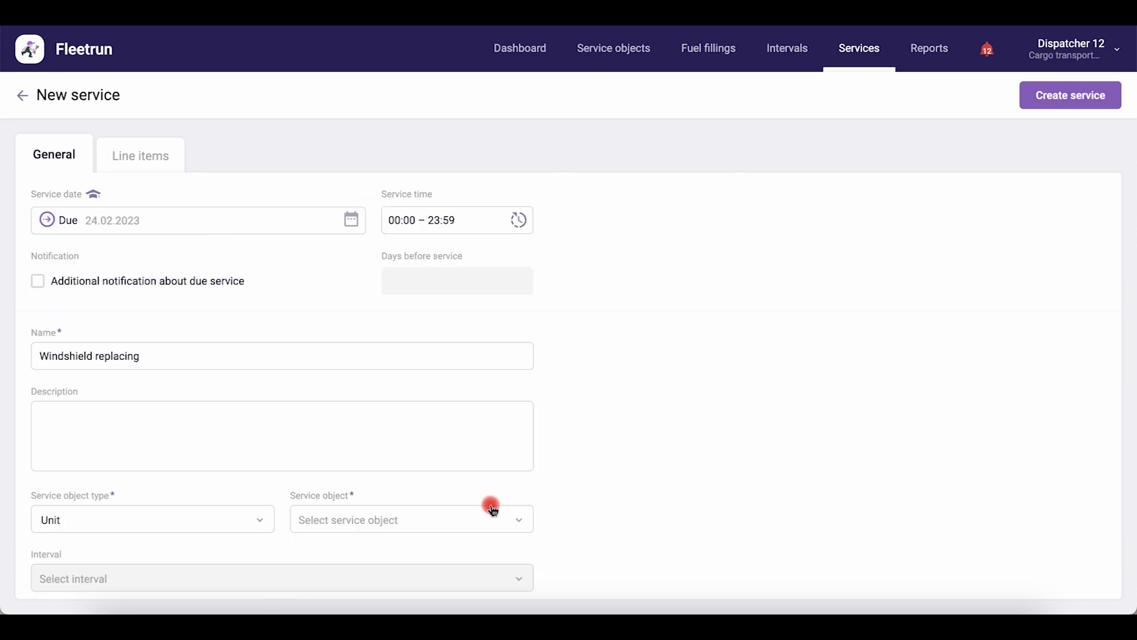
{"action": "left_click", "coordinate": [426, 214]}
{"action": "left_click", "coordinate": [414, 253]}
{"action": "type", "text": "12:00"}
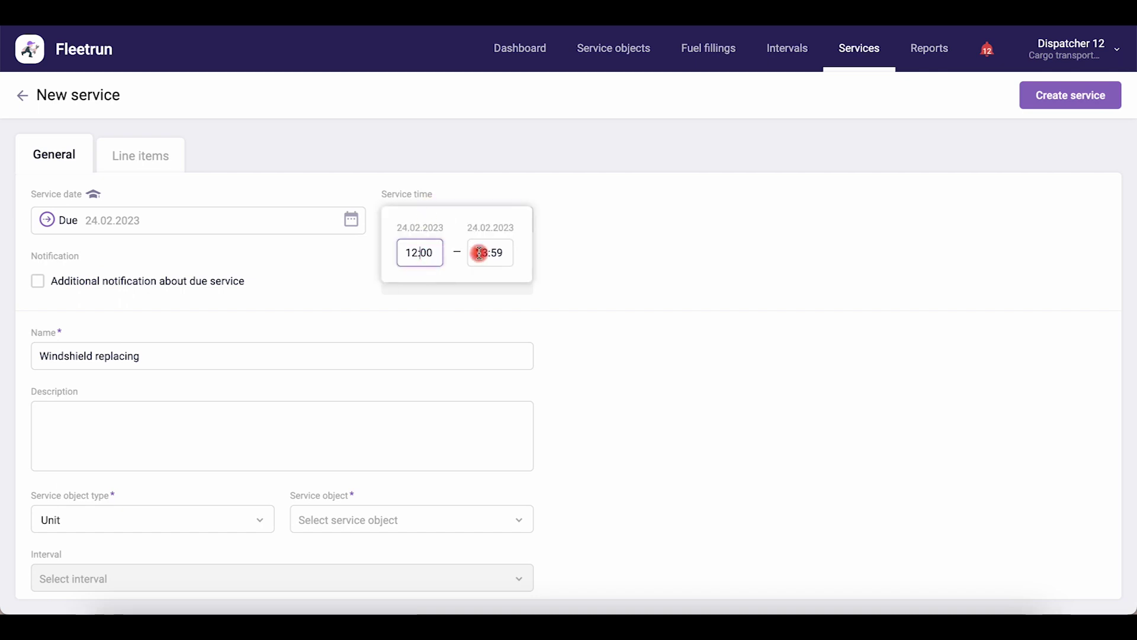
{"action": "left_click", "coordinate": [487, 261]}
{"action": "type", "text": "2129"}
{"action": "type", "text": "00"}
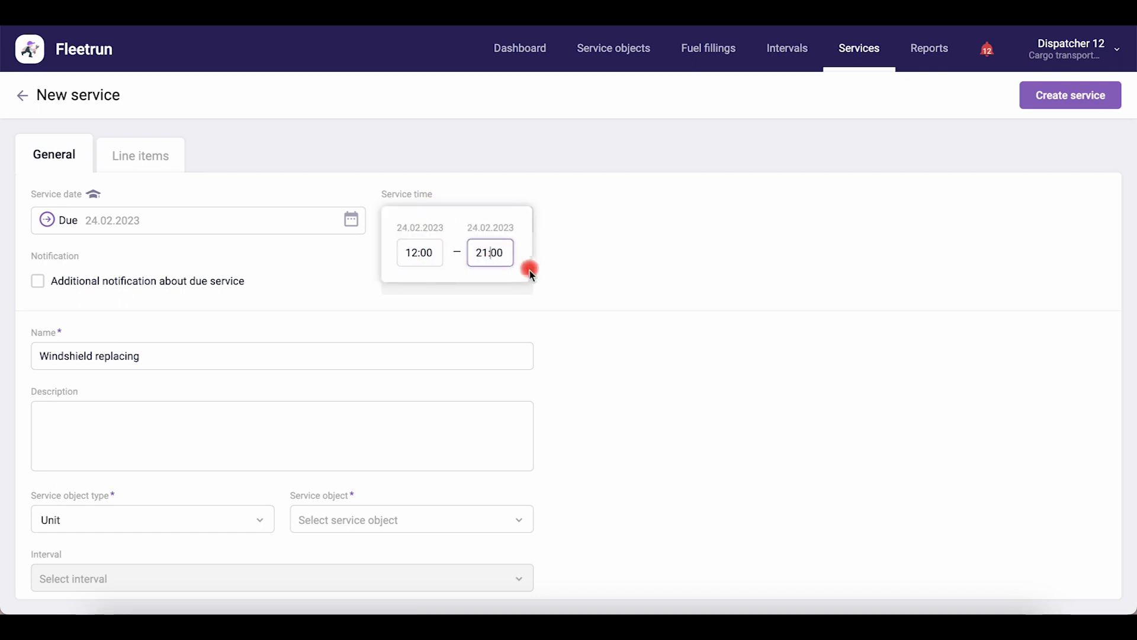
{"action": "left_click", "coordinate": [540, 271]}
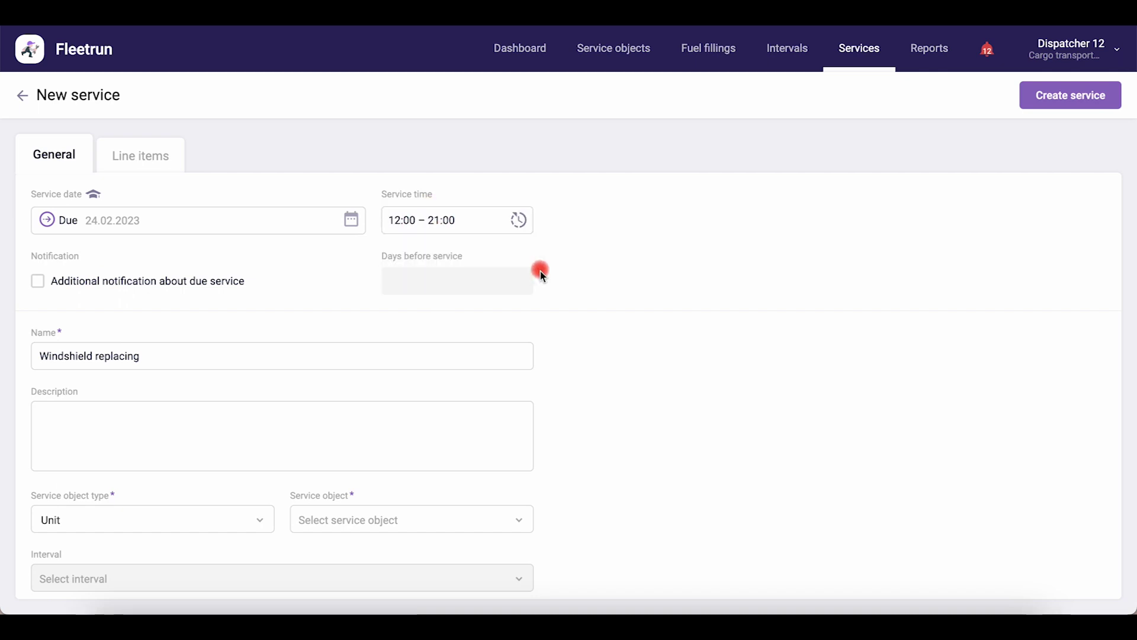
Step: Assign unit Opel 6464, attach windshield.jpg and create the service
{"action": "left_click", "coordinate": [121, 508]}
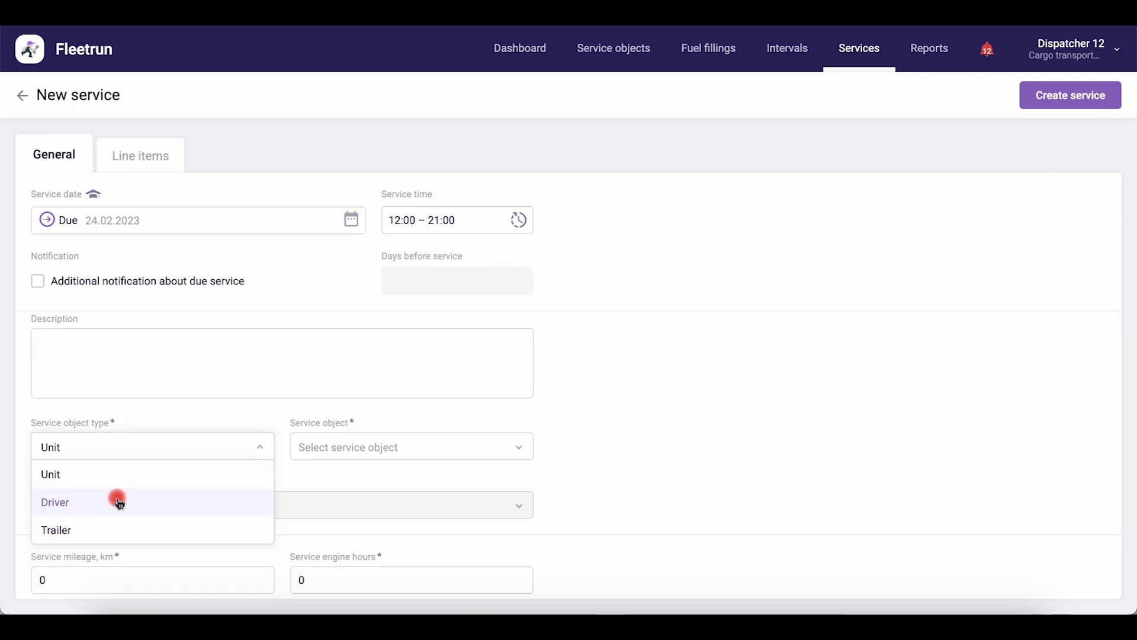
{"action": "left_click", "coordinate": [118, 474]}
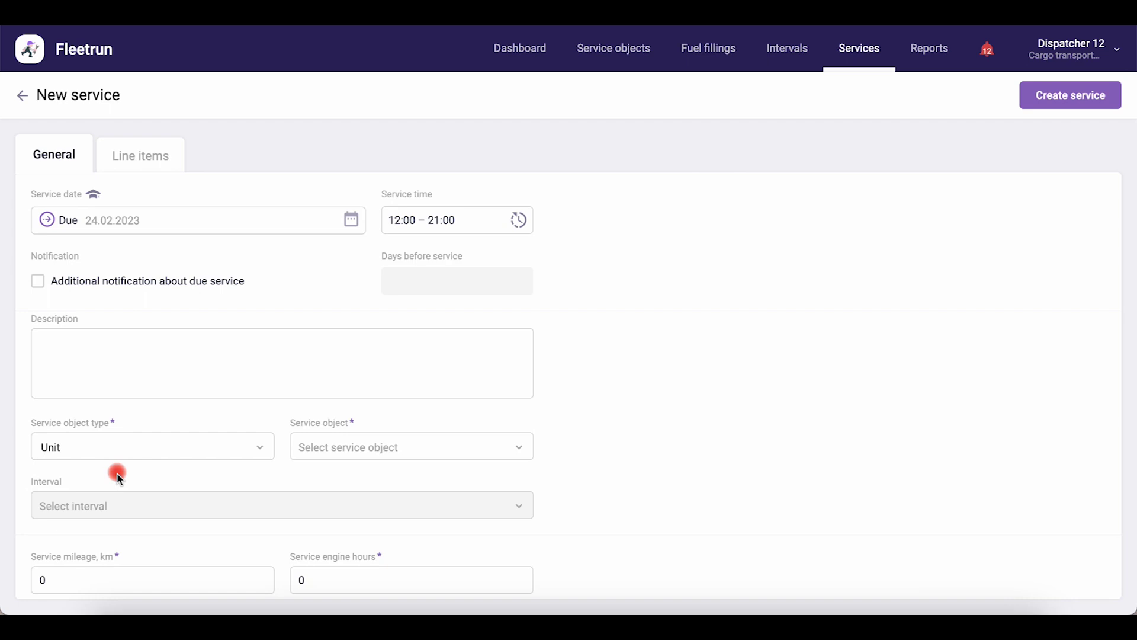
{"action": "left_click", "coordinate": [325, 444]}
{"action": "left_click", "coordinate": [344, 501]}
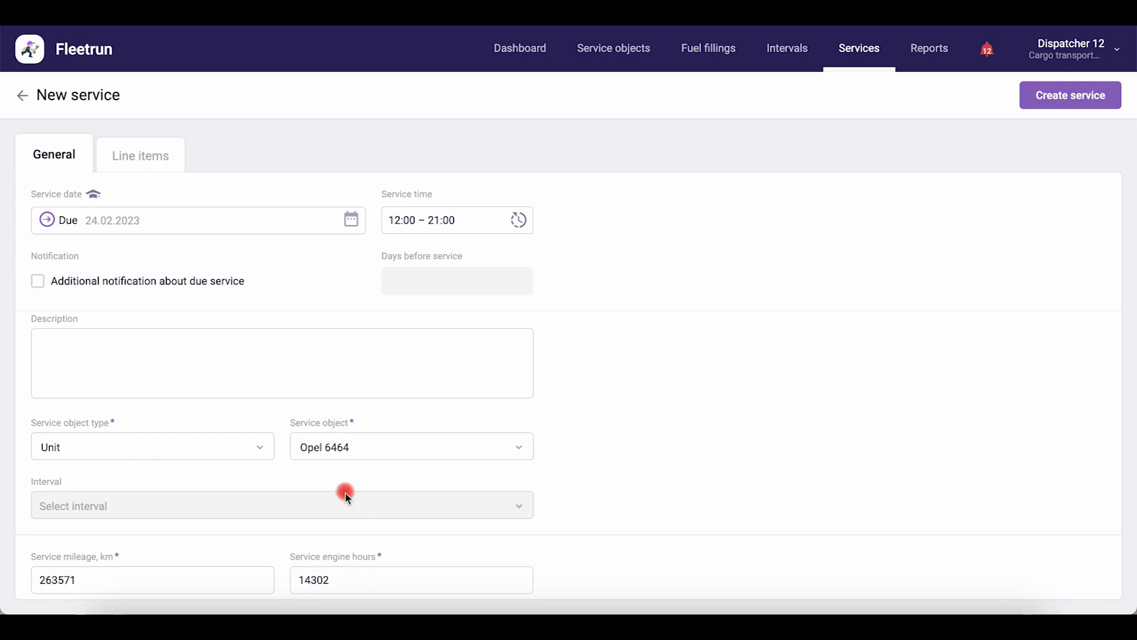
{"action": "scroll", "coordinate": [346, 483], "scroll_direction": "down", "scroll_amount": 3}
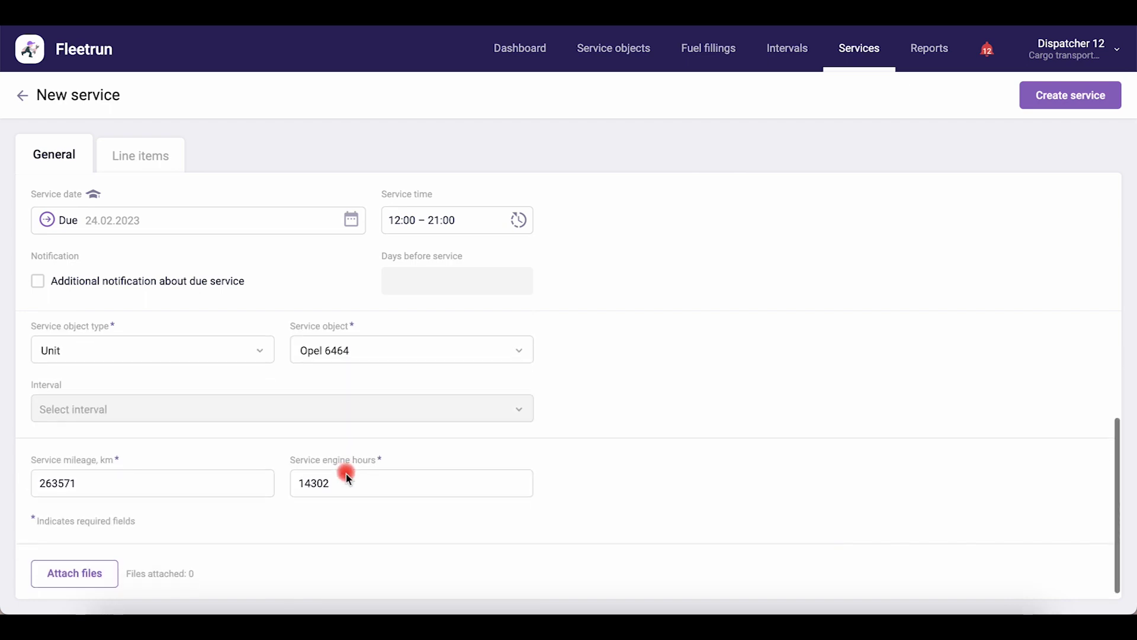
{"action": "left_click", "coordinate": [77, 570]}
{"action": "double_click", "coordinate": [422, 181]}
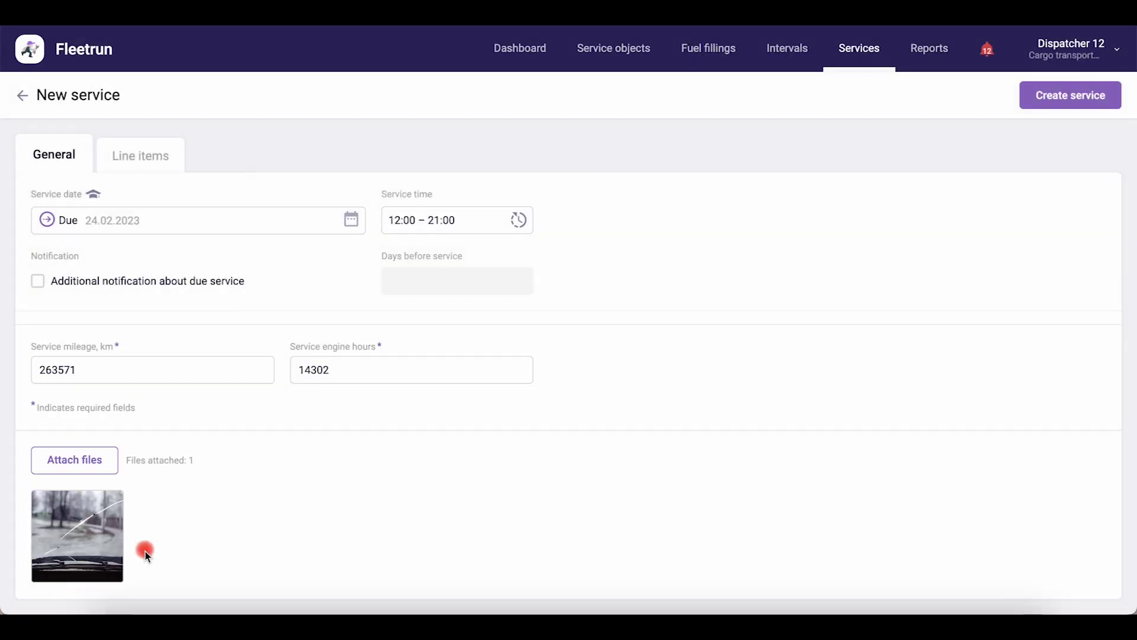
{"action": "left_click", "coordinate": [1050, 95]}
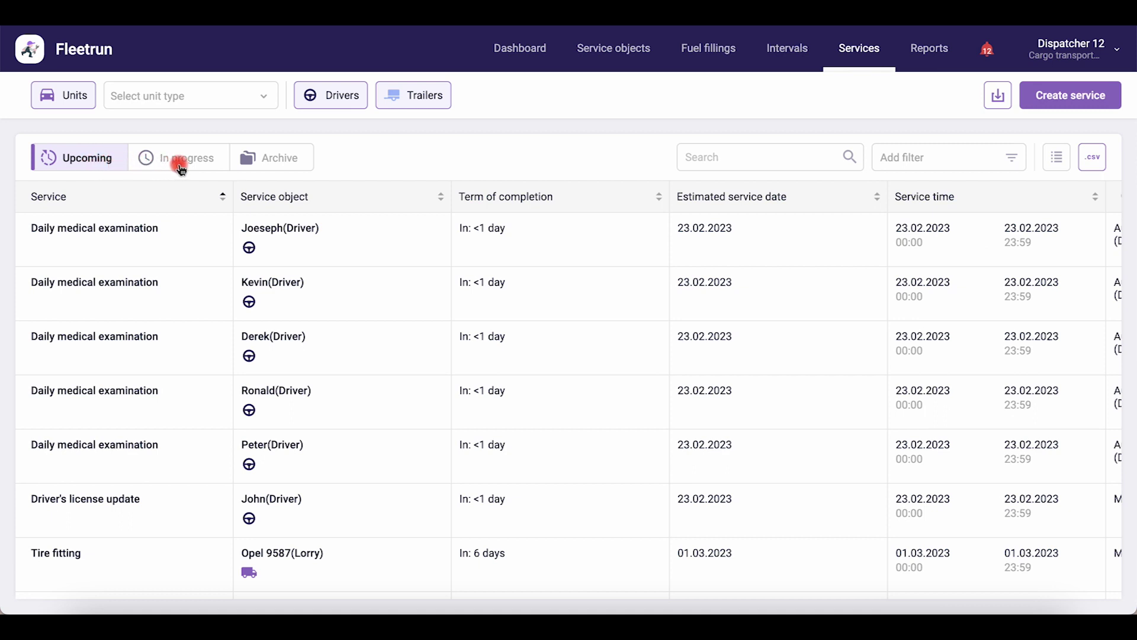
Step: Look through the In progress and Archive service tabs, then return to Upcoming
{"action": "left_click", "coordinate": [188, 167]}
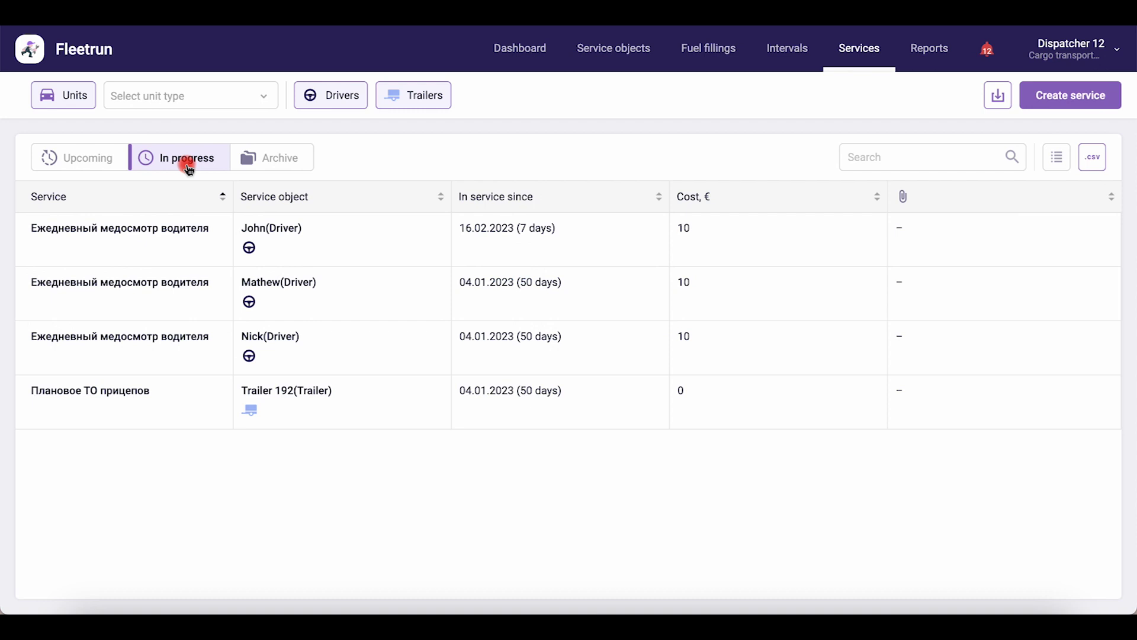
{"action": "left_click", "coordinate": [264, 169]}
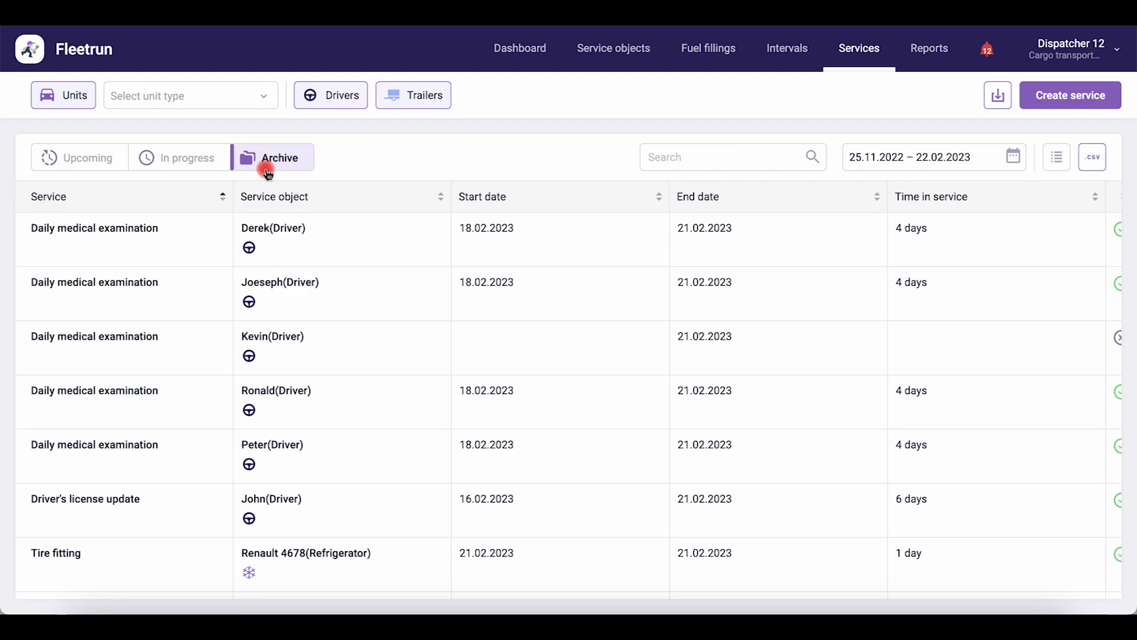
{"action": "left_click", "coordinate": [101, 167]}
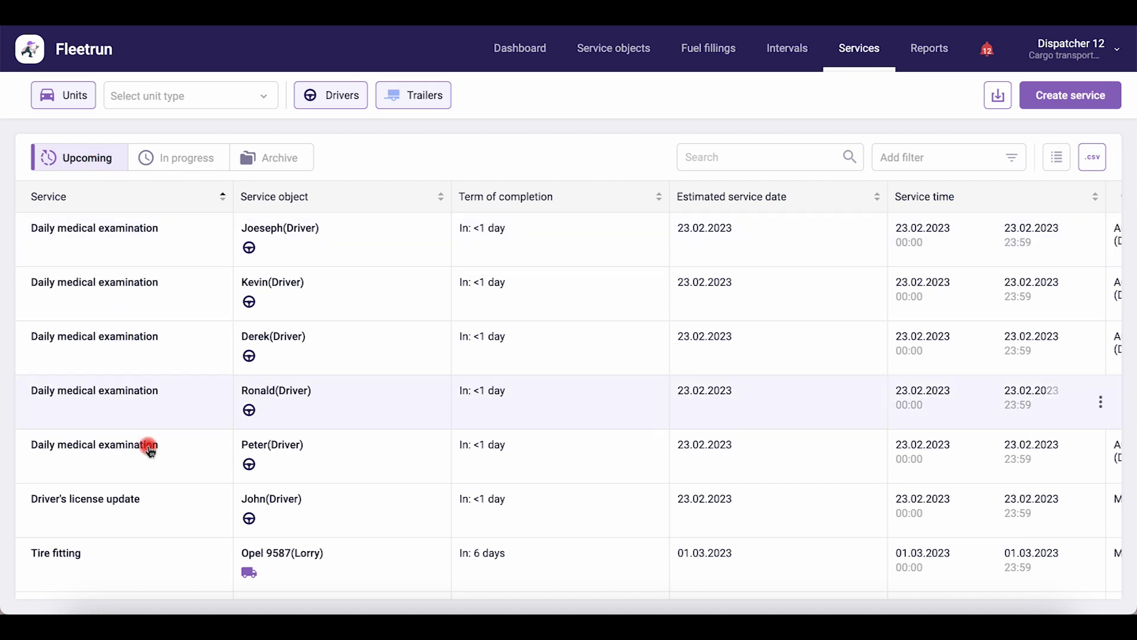
Step: Set Renault 2303's Weekly car wash and interior cleaning service to In progress
{"action": "scroll", "coordinate": [145, 444], "scroll_direction": "down", "scroll_amount": 3}
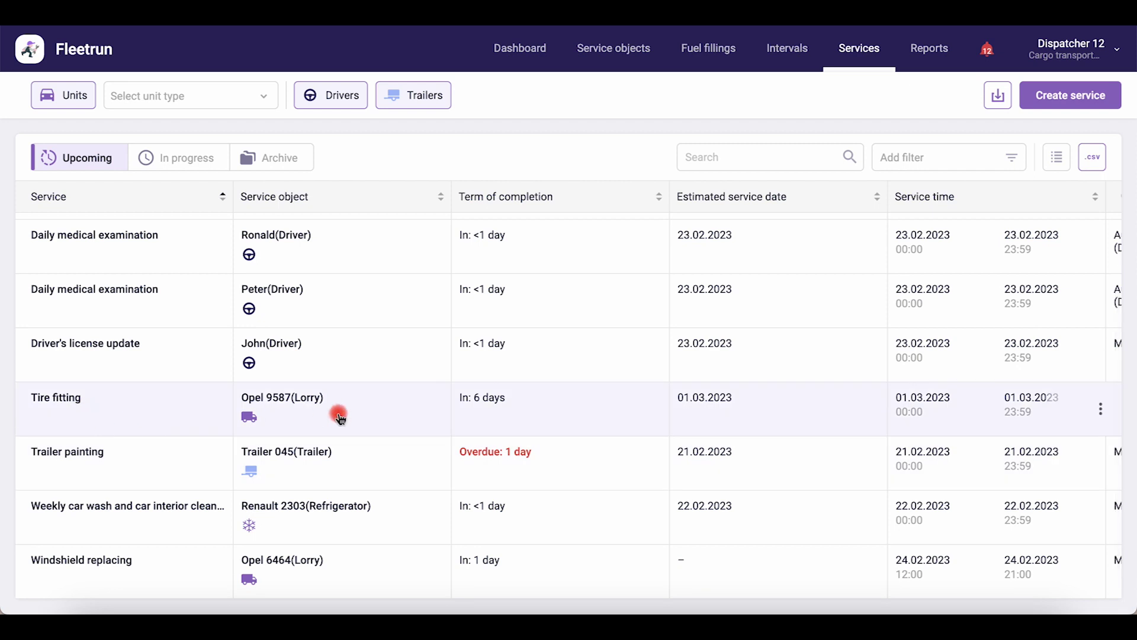
{"action": "mouse_move", "coordinate": [481, 411]}
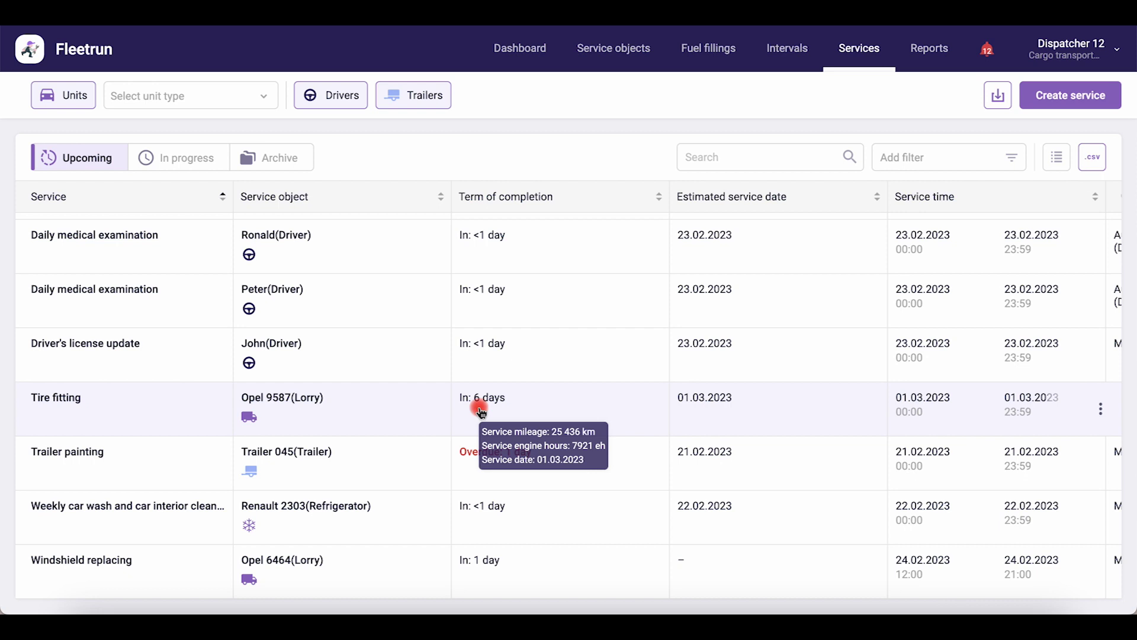
{"action": "mouse_move", "coordinate": [290, 526]}
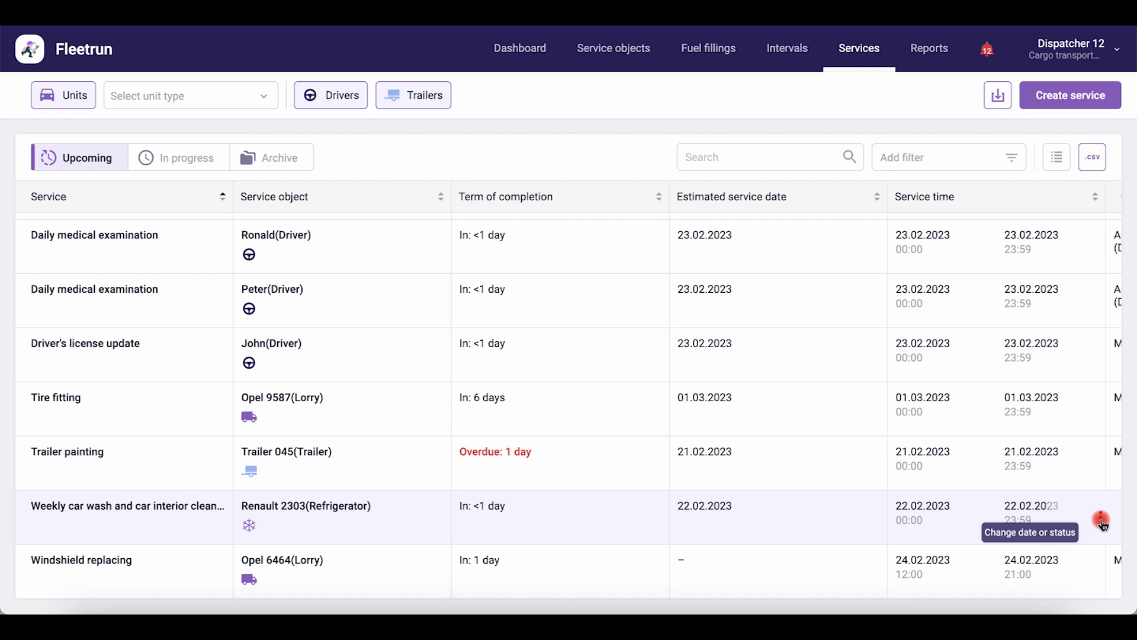
{"action": "left_click", "coordinate": [1103, 521]}
{"action": "left_click", "coordinate": [1081, 432]}
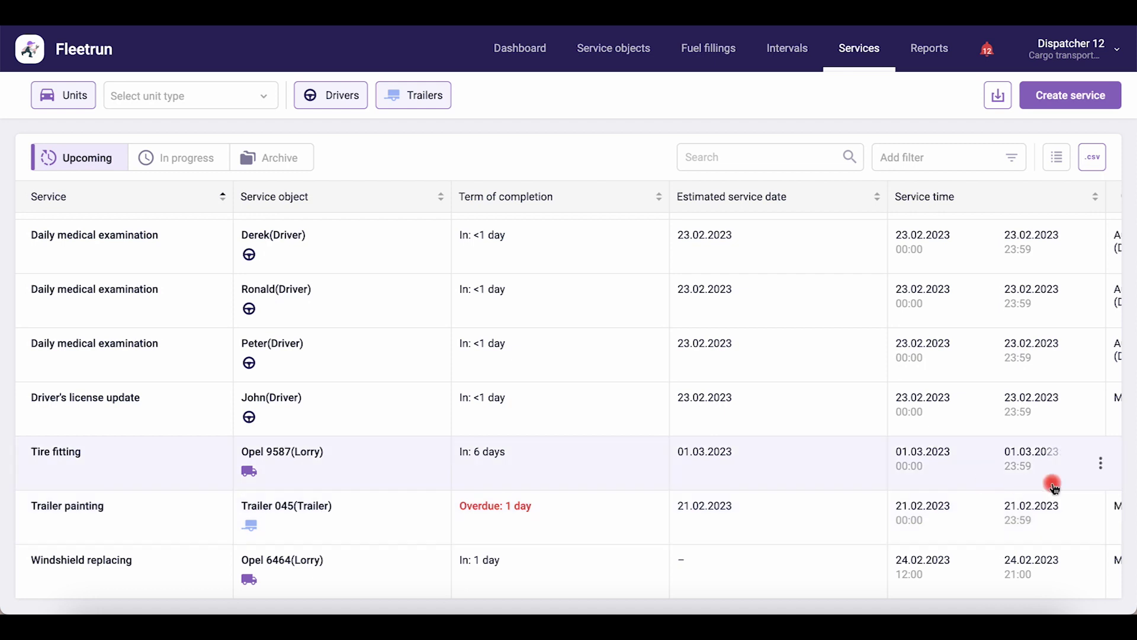
Step: Reject the overdue Trailer painting service
{"action": "left_click", "coordinate": [1098, 514]}
{"action": "left_click", "coordinate": [1071, 502]}
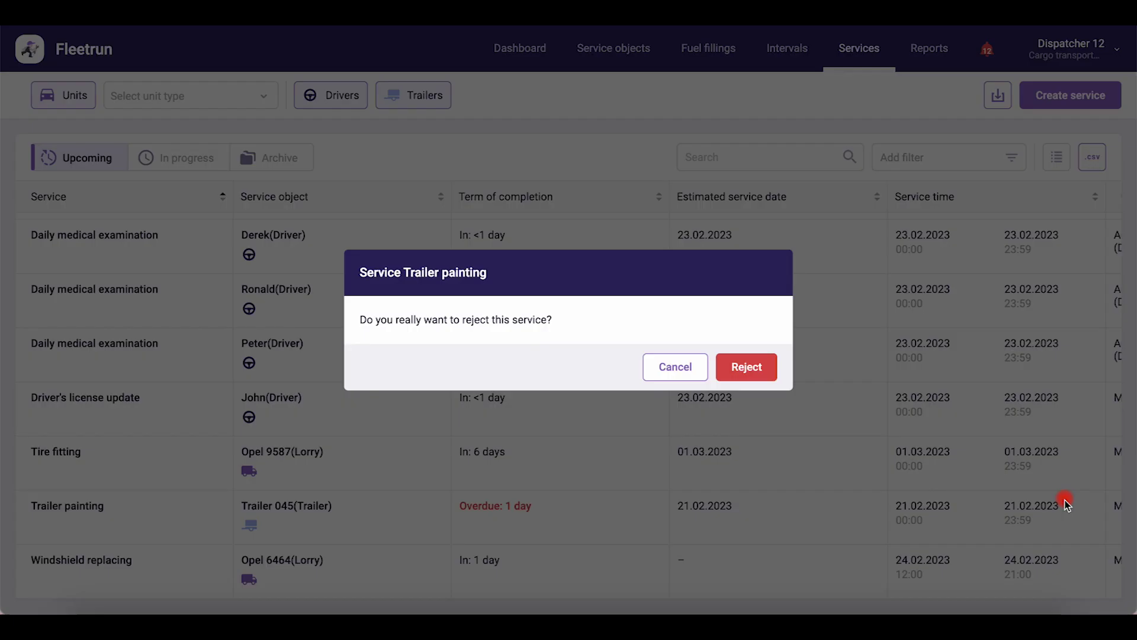
{"action": "left_click", "coordinate": [732, 367]}
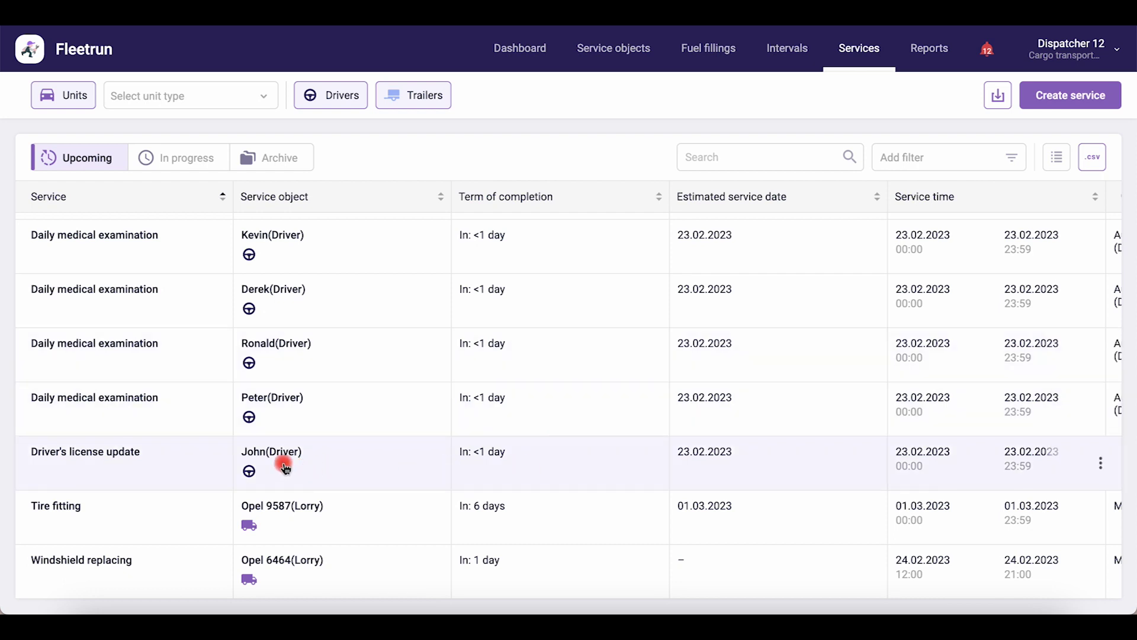
Step: Reschedule the driver's license update service to 28.02.2023
{"action": "left_click", "coordinate": [1100, 462]}
{"action": "left_click", "coordinate": [1100, 460]}
{"action": "left_click", "coordinate": [727, 402]}
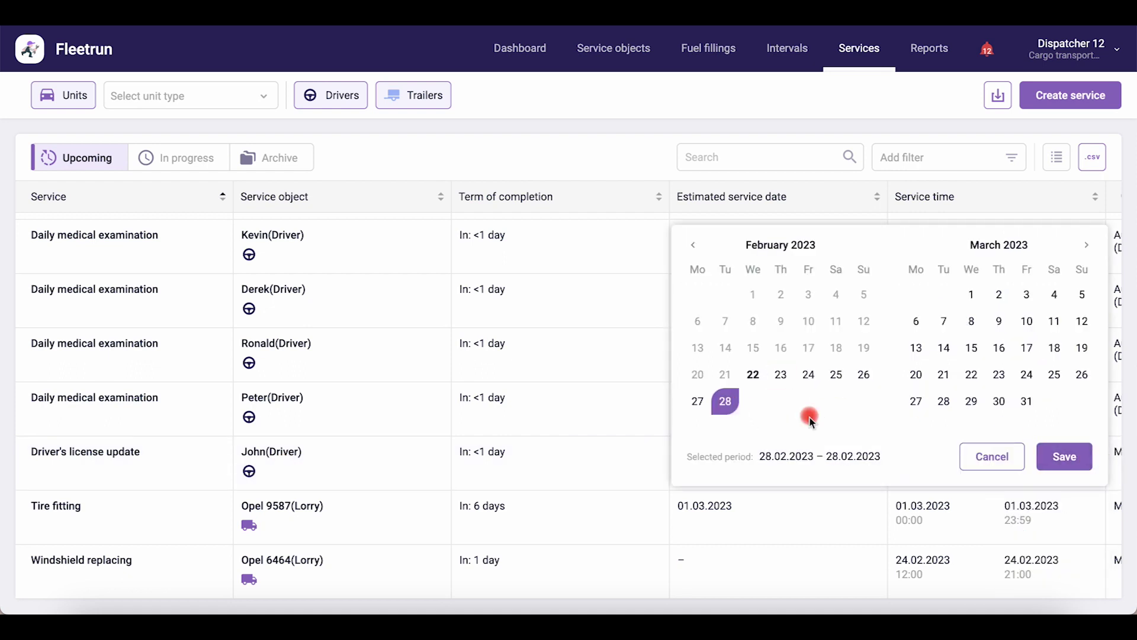
{"action": "left_click", "coordinate": [1075, 466]}
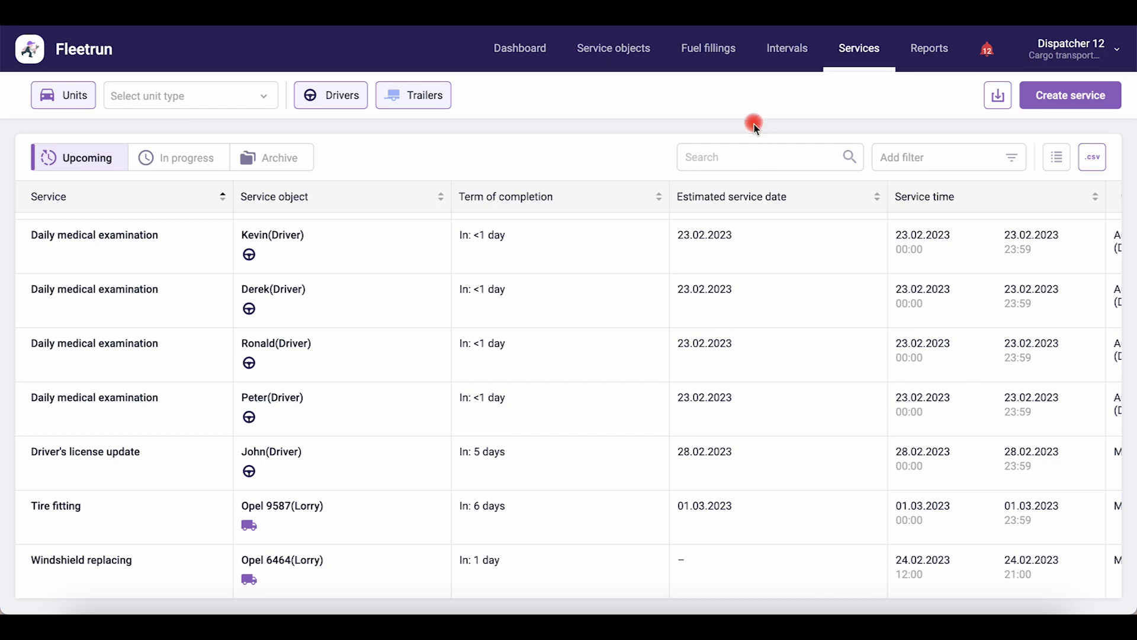
Step: Create a fuel filling for Renault 2303 on 22.02.2023: Gas - 98, 40 litres
{"action": "left_click", "coordinate": [712, 61]}
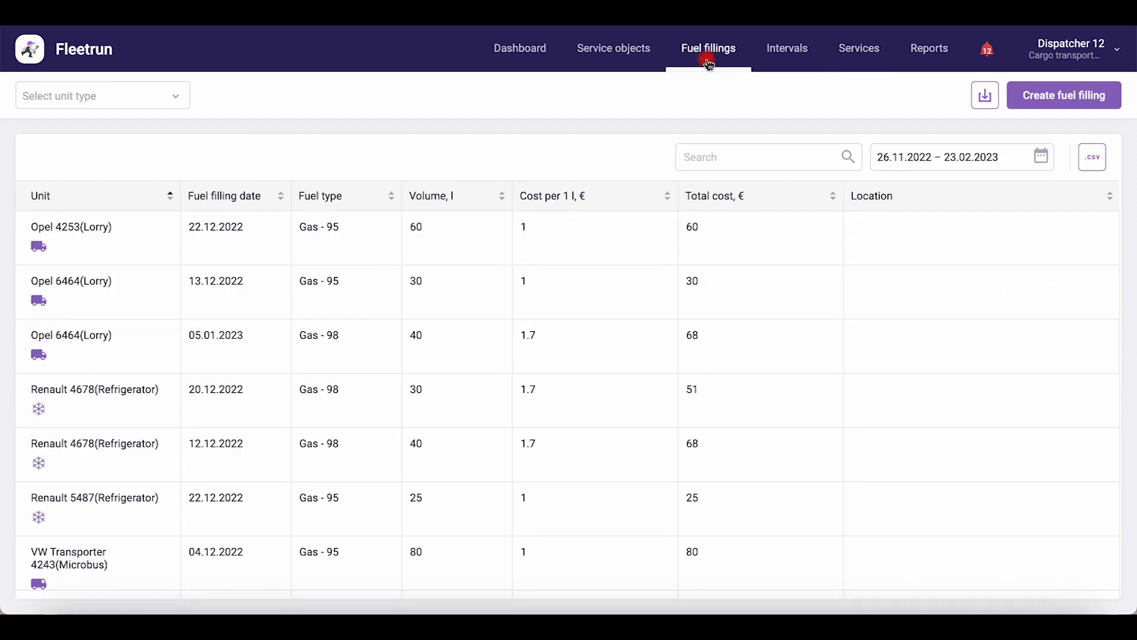
{"action": "left_click", "coordinate": [1045, 96]}
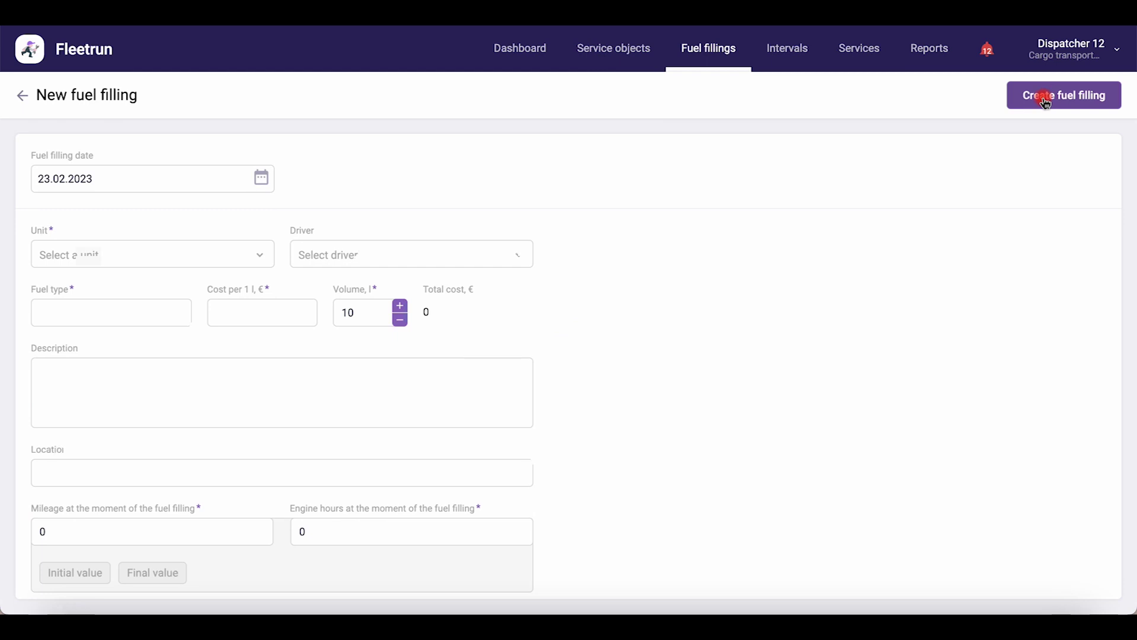
{"action": "left_click", "coordinate": [262, 179]}
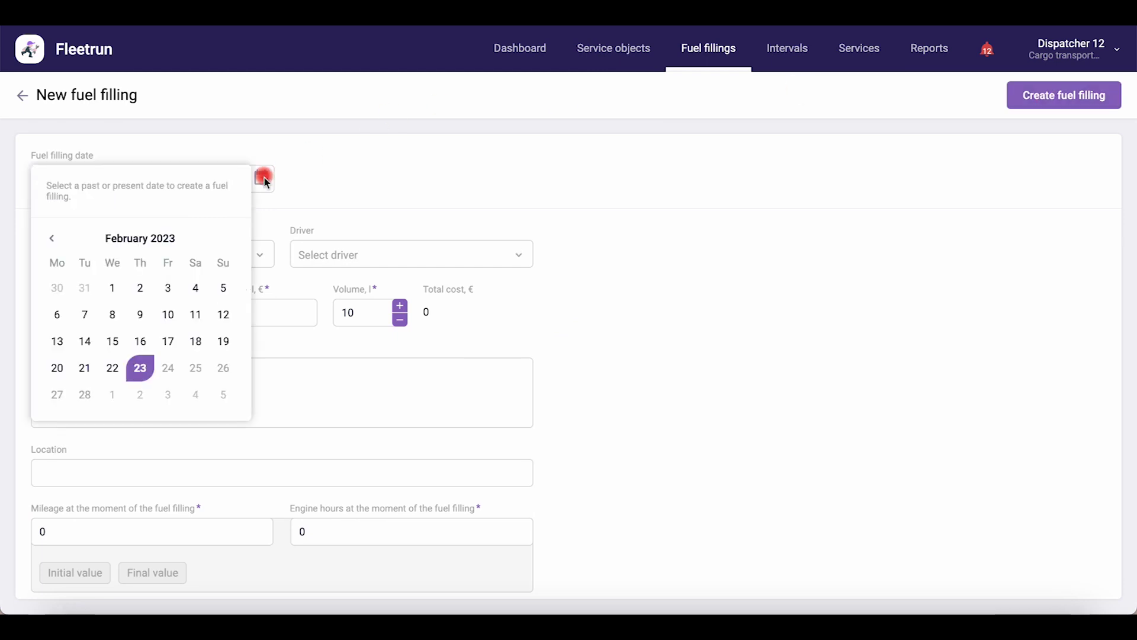
{"action": "left_click", "coordinate": [112, 368]}
{"action": "left_click", "coordinate": [105, 254]}
{"action": "left_click", "coordinate": [103, 389]}
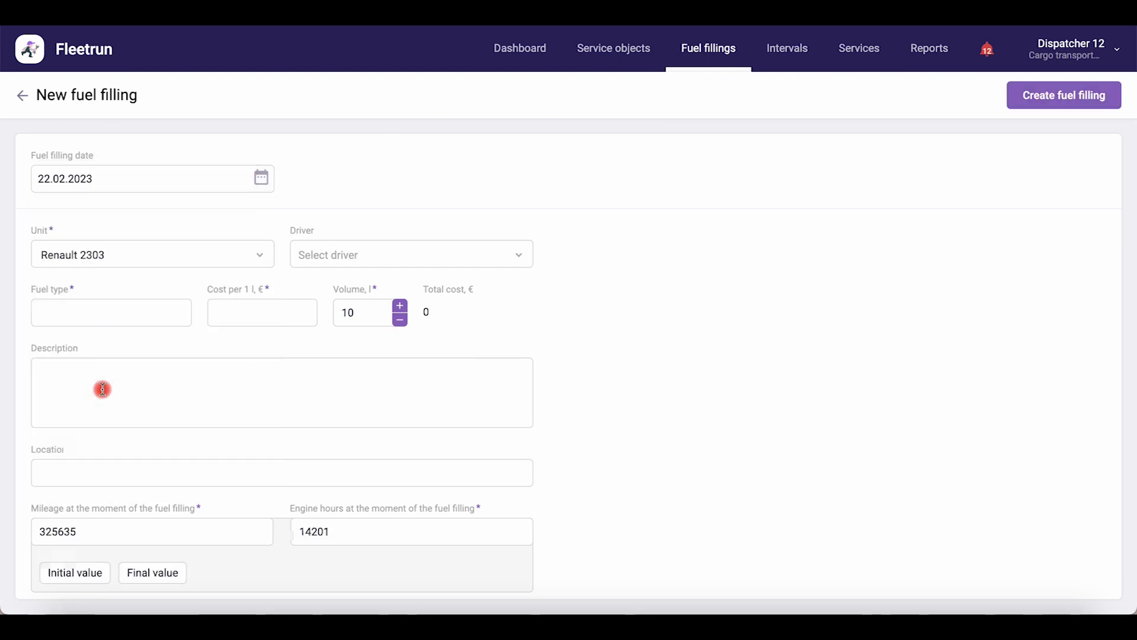
{"action": "left_click", "coordinate": [102, 318]}
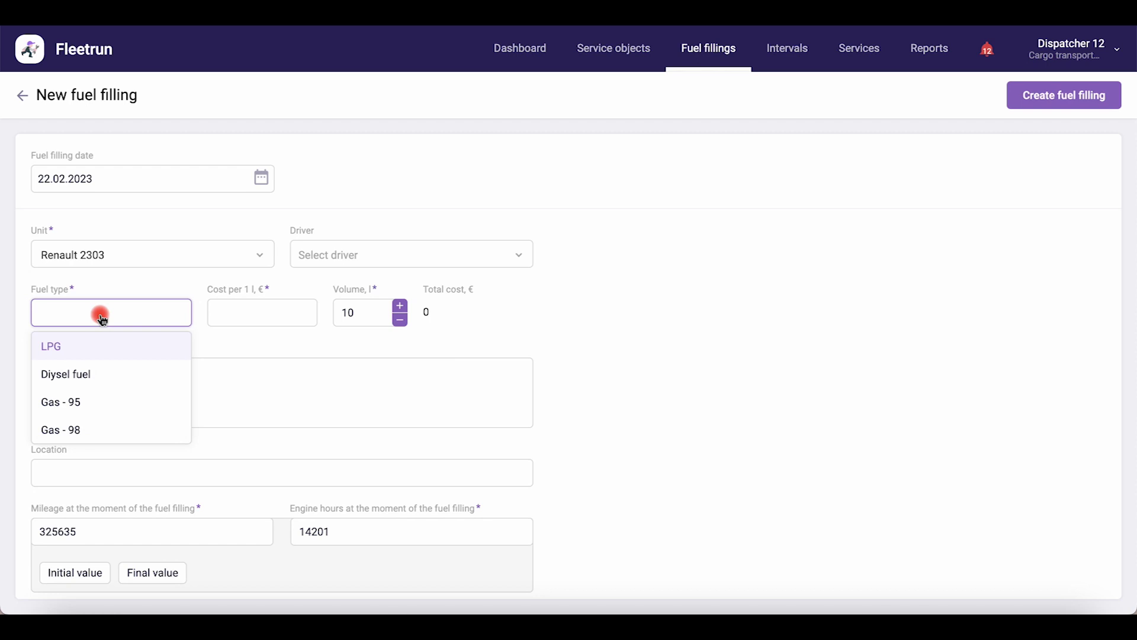
{"action": "left_click", "coordinate": [80, 432]}
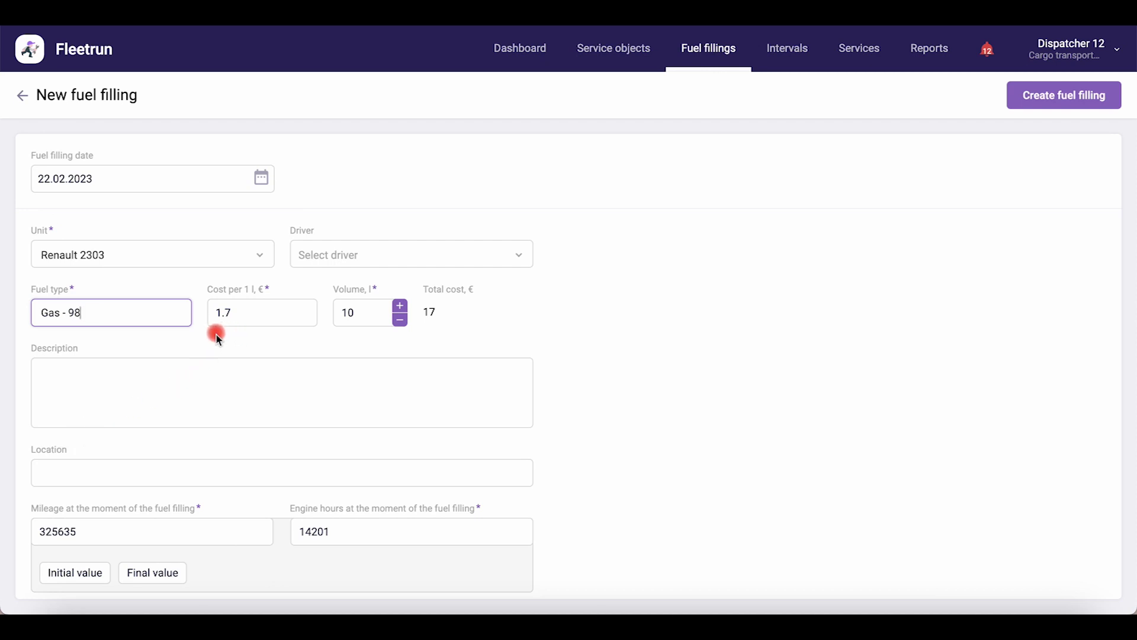
{"action": "left_click", "coordinate": [400, 306]}
{"action": "left_click", "coordinate": [400, 307]}
{"action": "left_click", "coordinate": [400, 307]}
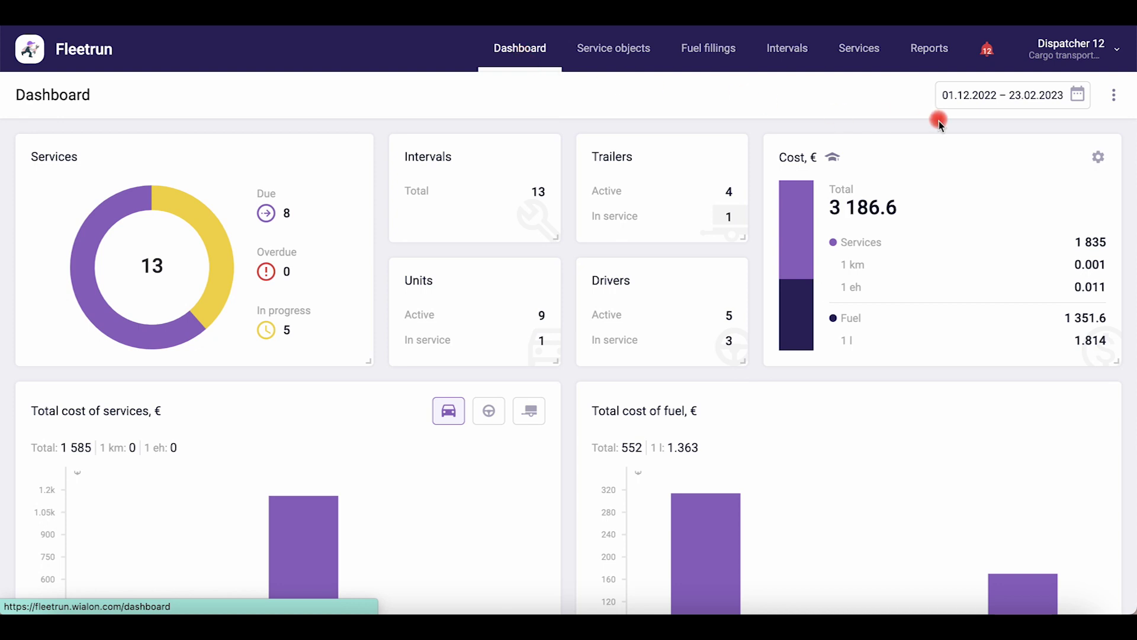
{"action": "left_click", "coordinate": [1115, 96]}
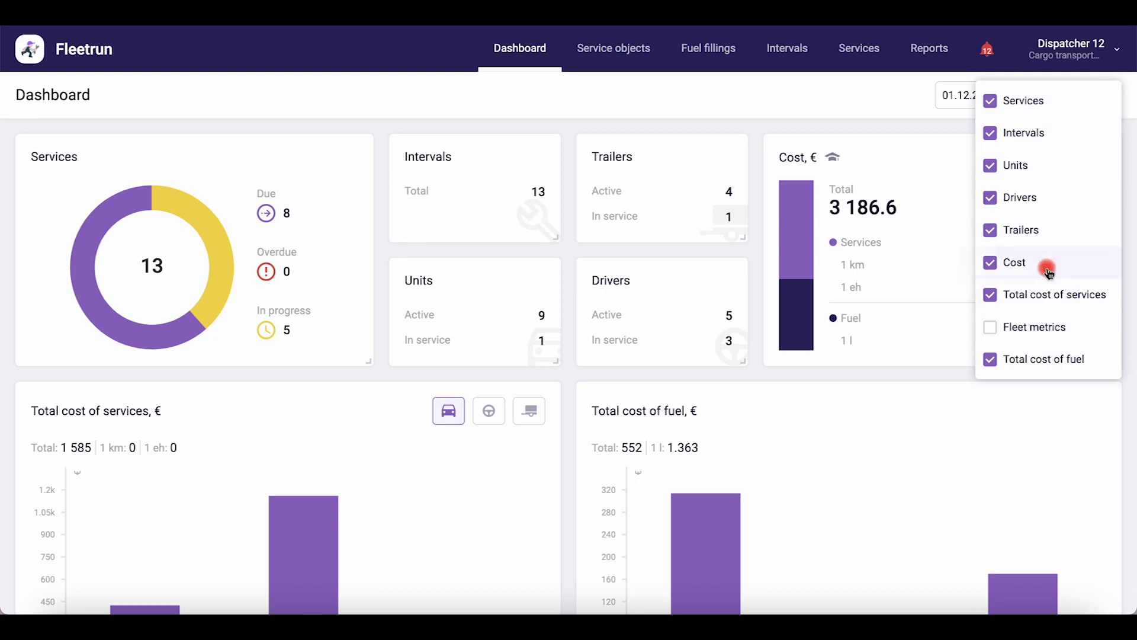
{"action": "left_click", "coordinate": [1127, 98]}
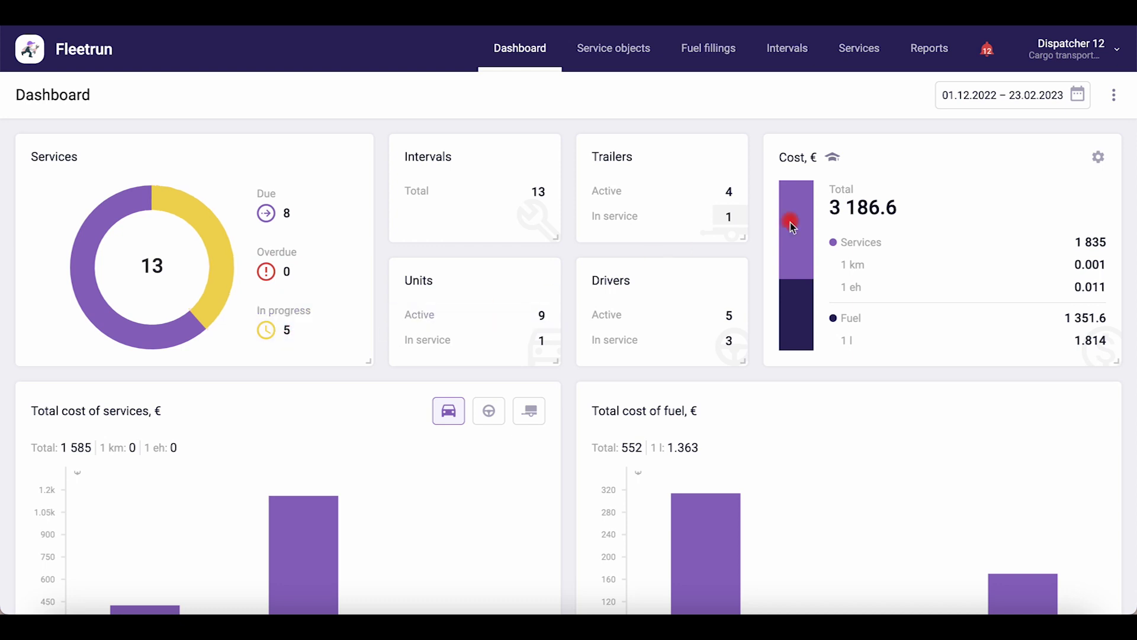
{"action": "left_click", "coordinate": [992, 57]}
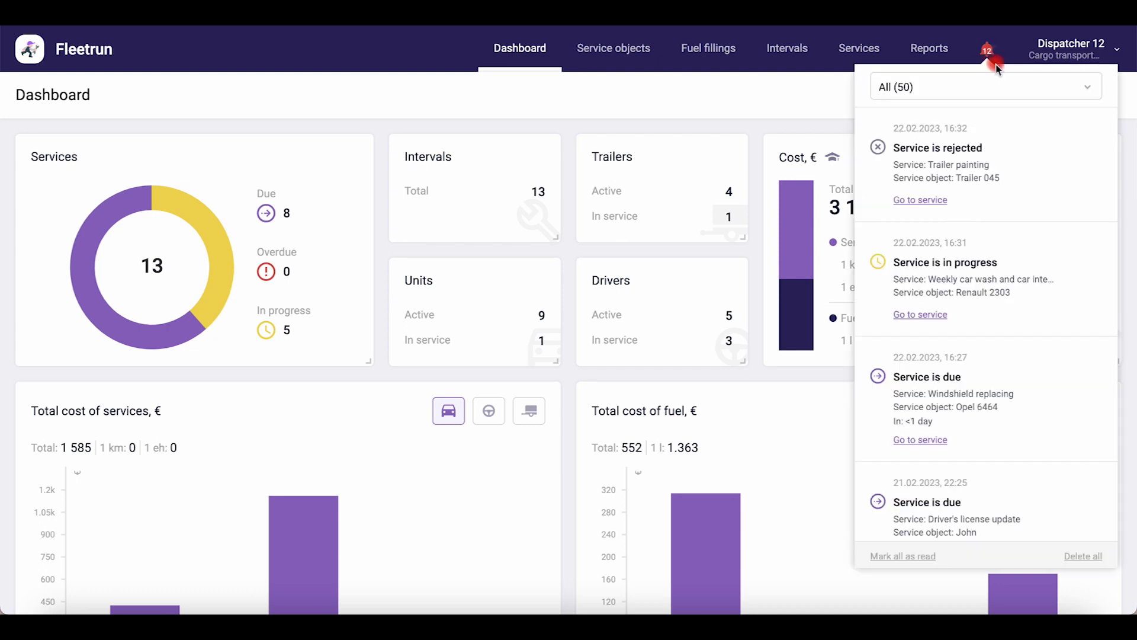
{"action": "scroll", "coordinate": [1010, 299], "scroll_direction": "down", "scroll_amount": 2}
{"action": "scroll", "coordinate": [1010, 305], "scroll_direction": "up", "scroll_amount": 2}
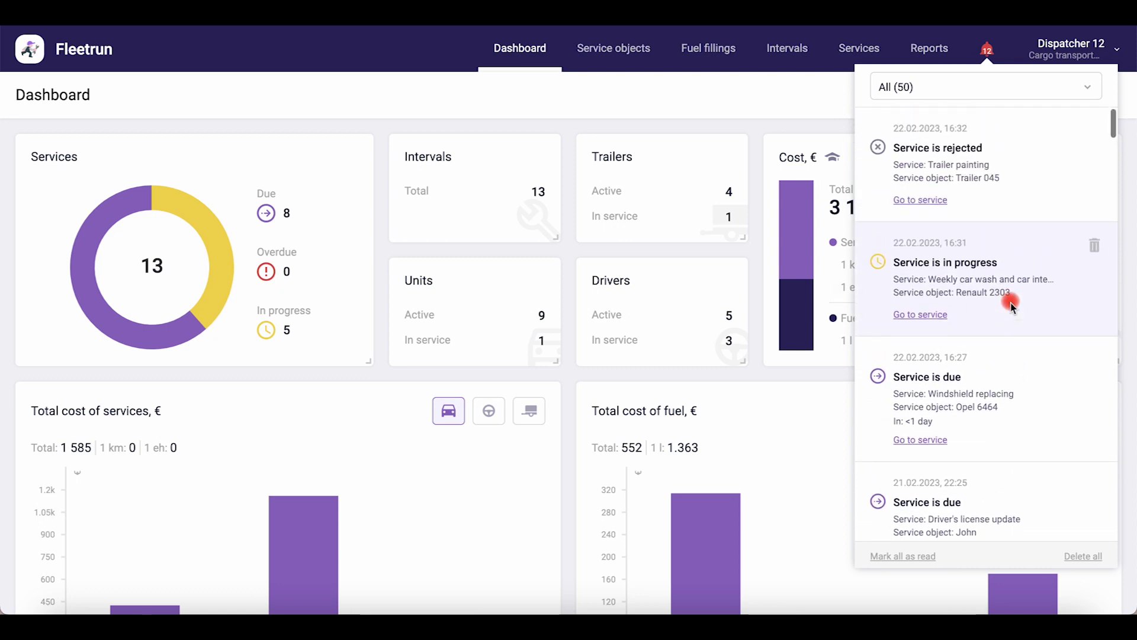
{"action": "left_click", "coordinate": [1029, 86]}
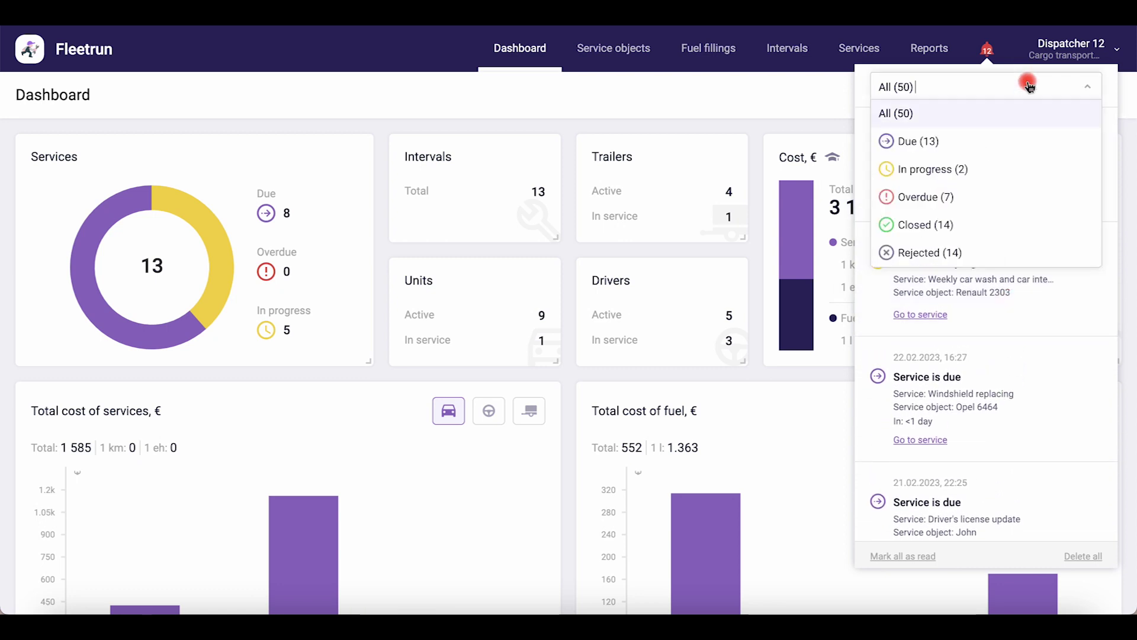
{"action": "left_click", "coordinate": [1029, 86]}
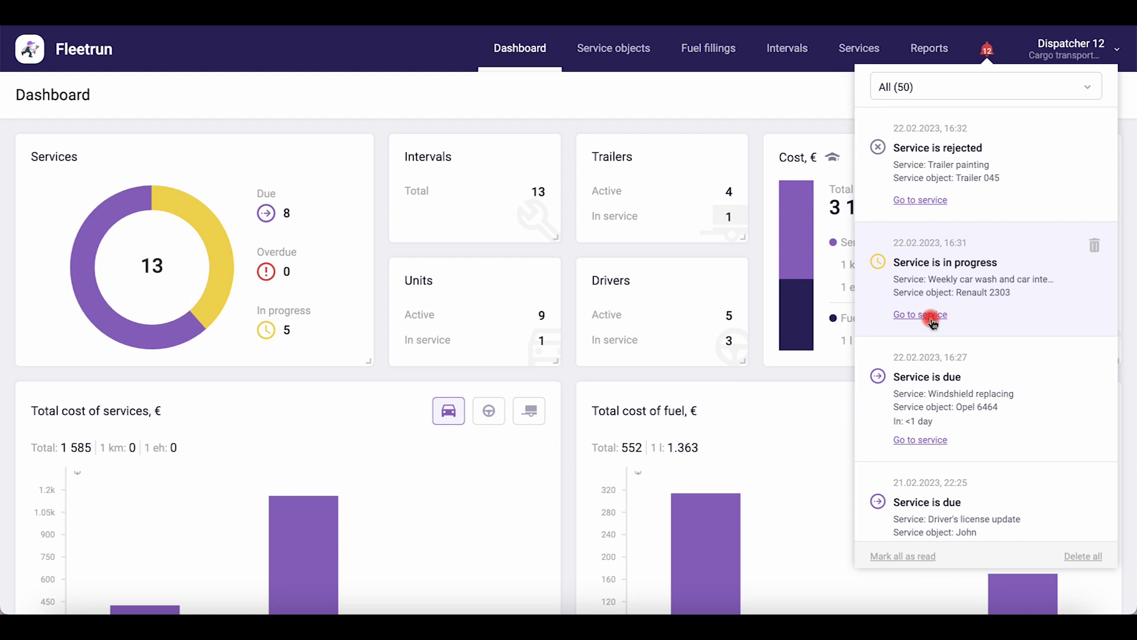
{"action": "left_click", "coordinate": [930, 55]}
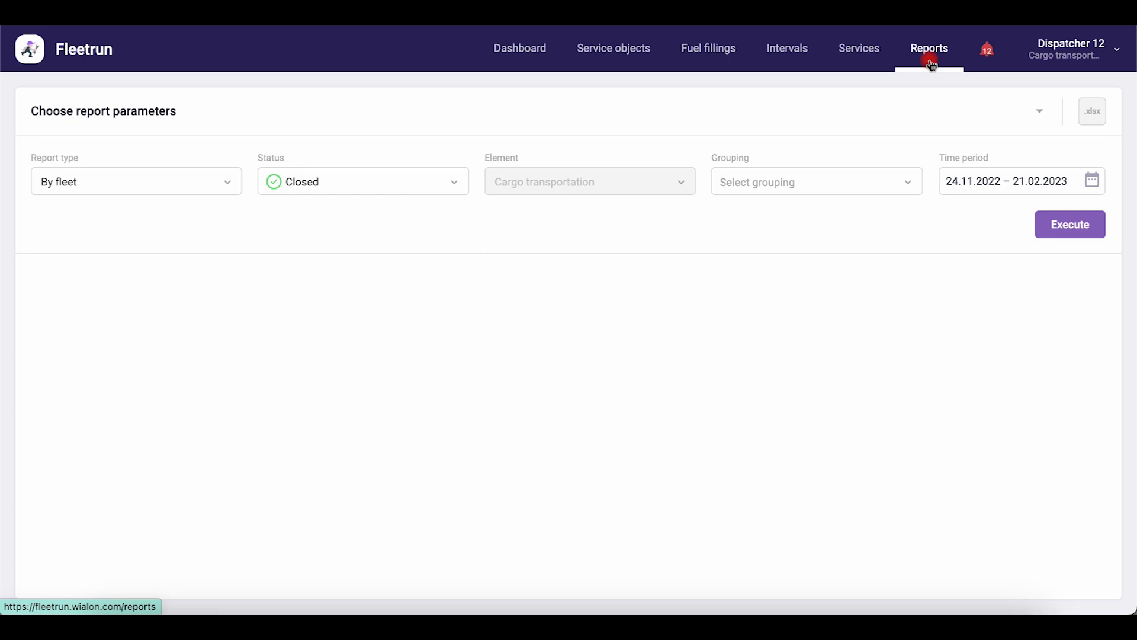
Step: Set the report to By fleet, status Closed, grouped By interval
{"action": "left_click", "coordinate": [210, 182]}
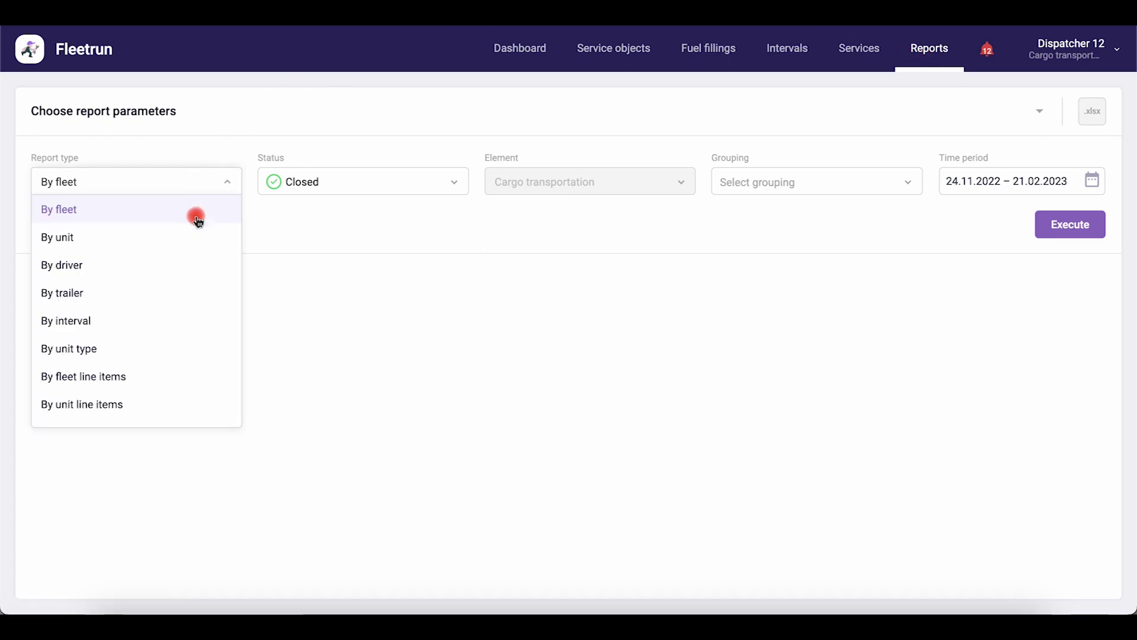
{"action": "scroll", "coordinate": [157, 394], "scroll_direction": "down", "scroll_amount": 2}
{"action": "scroll", "coordinate": [158, 394], "scroll_direction": "up", "scroll_amount": 2}
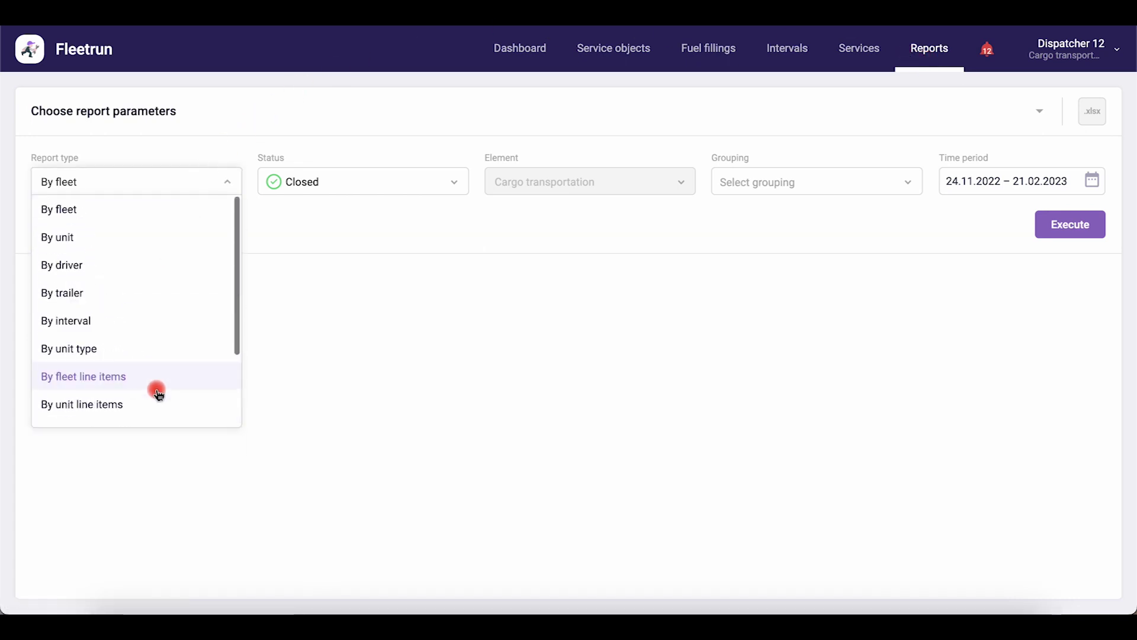
{"action": "left_click", "coordinate": [212, 203]}
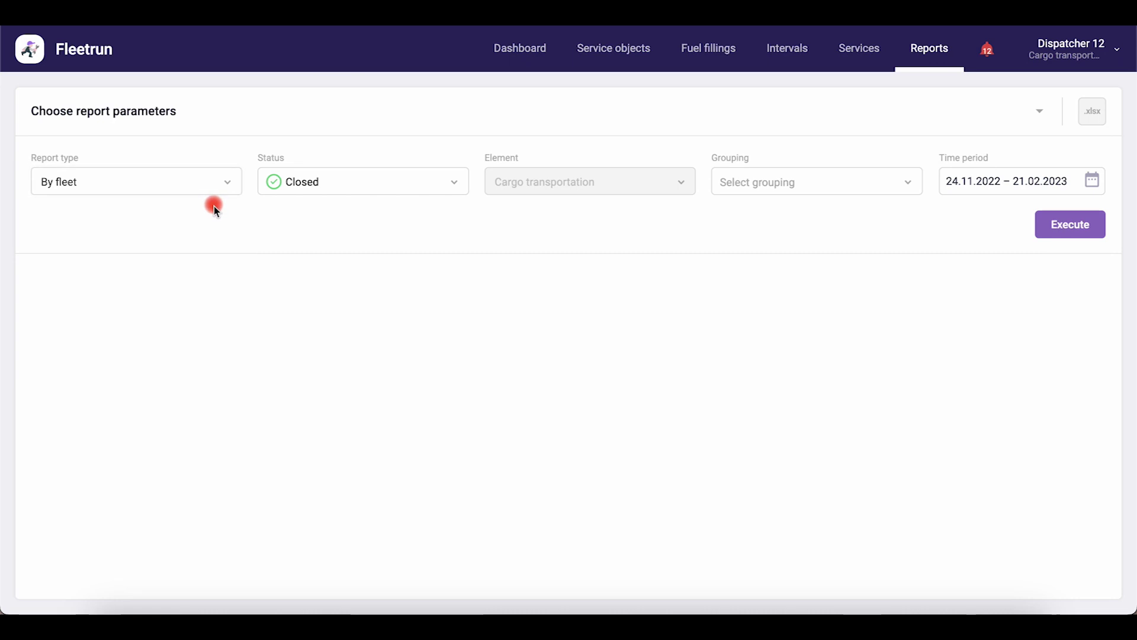
{"action": "left_click", "coordinate": [309, 189]}
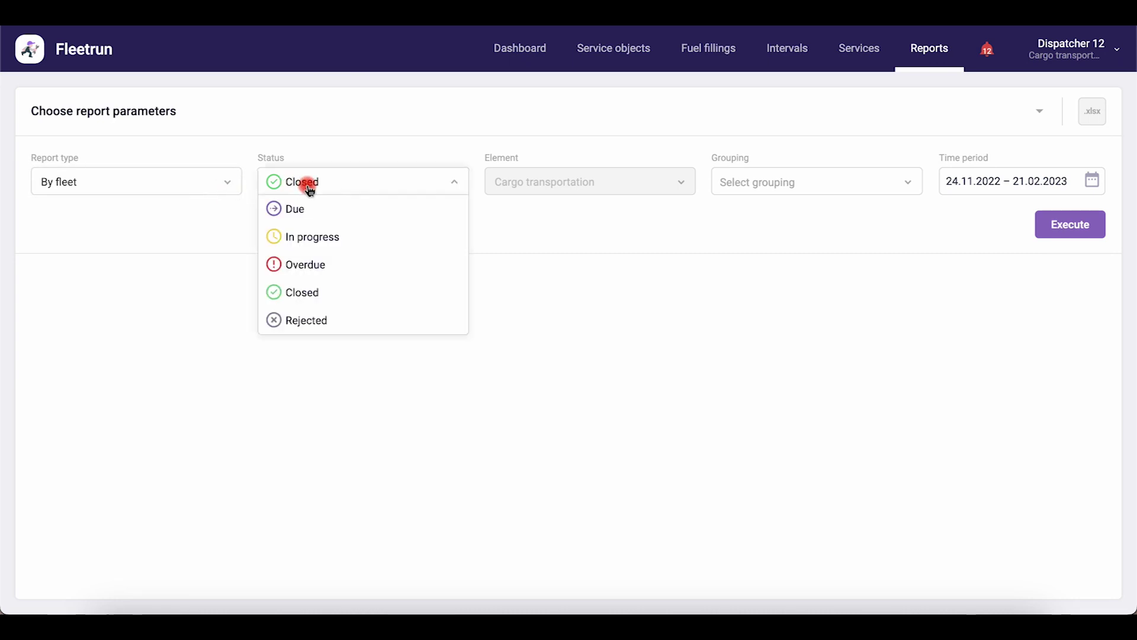
{"action": "left_click", "coordinate": [321, 295]}
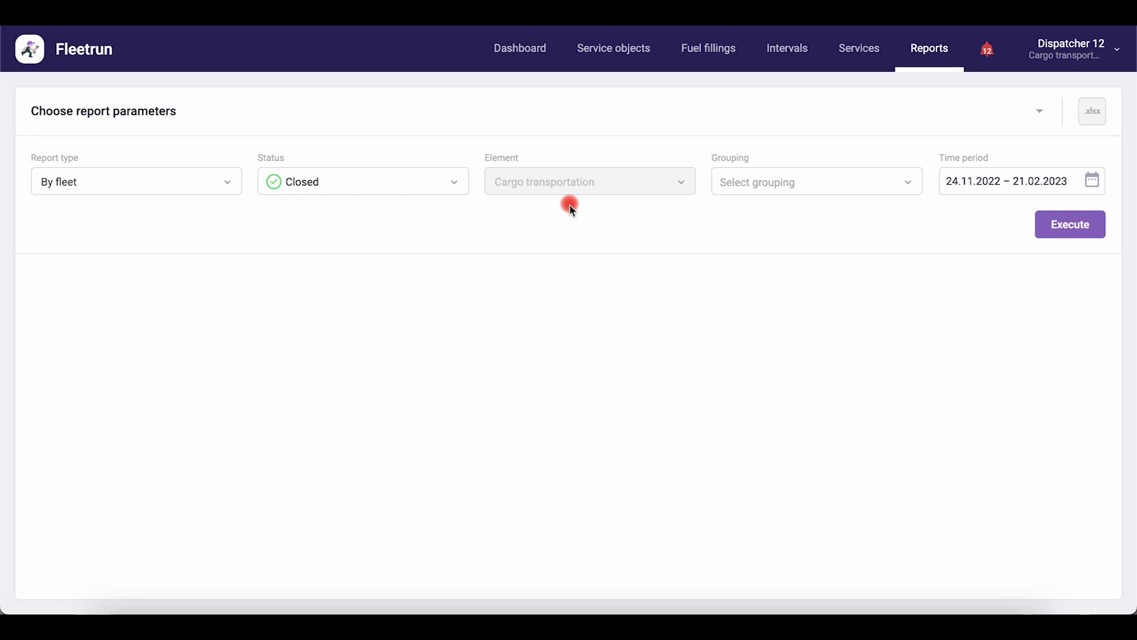
{"action": "left_click", "coordinate": [787, 183]}
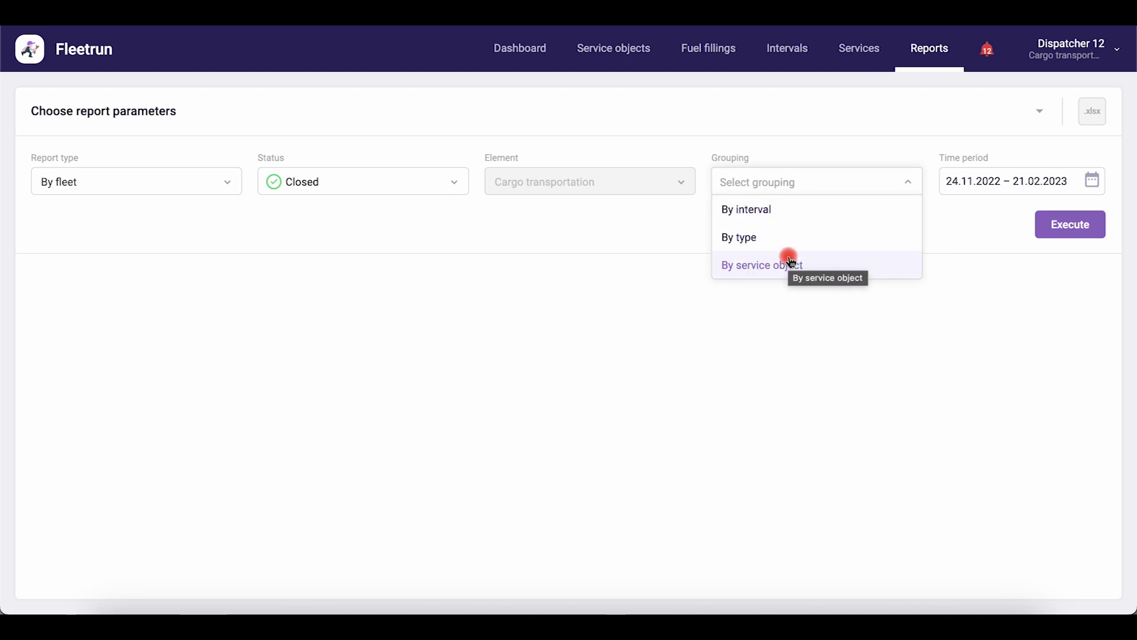
{"action": "left_click", "coordinate": [804, 211]}
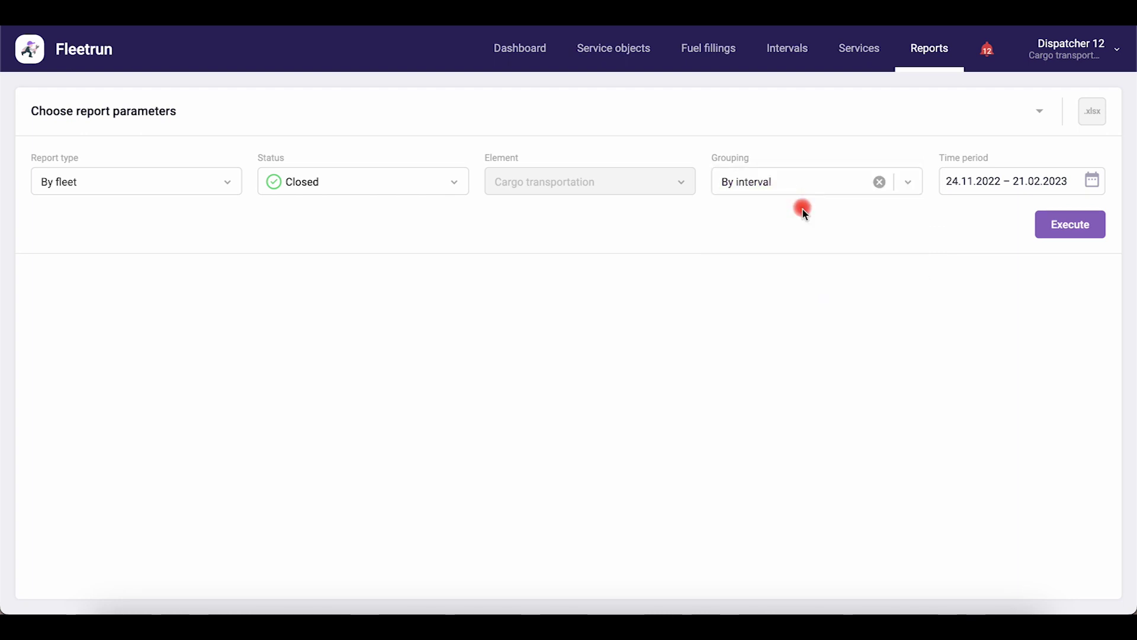
Step: Set the period to last month (23.01.2023 – 21.02.2023), run the report, and expand Daily medical examination
{"action": "left_click", "coordinate": [1092, 181]}
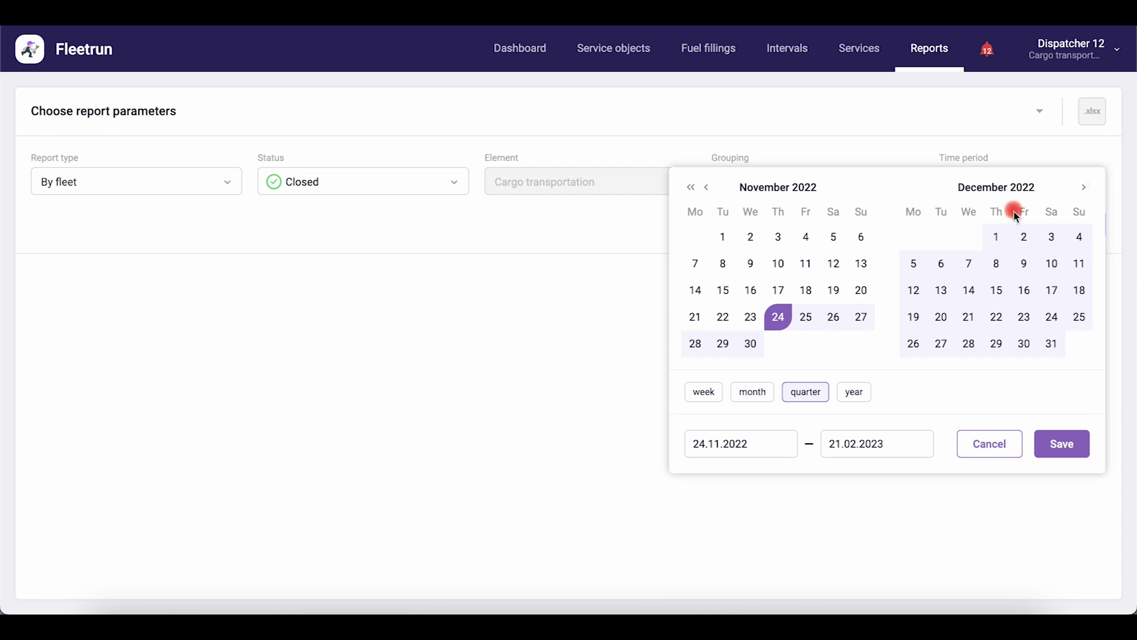
{"action": "left_click", "coordinate": [996, 236]}
{"action": "left_click", "coordinate": [1024, 344]}
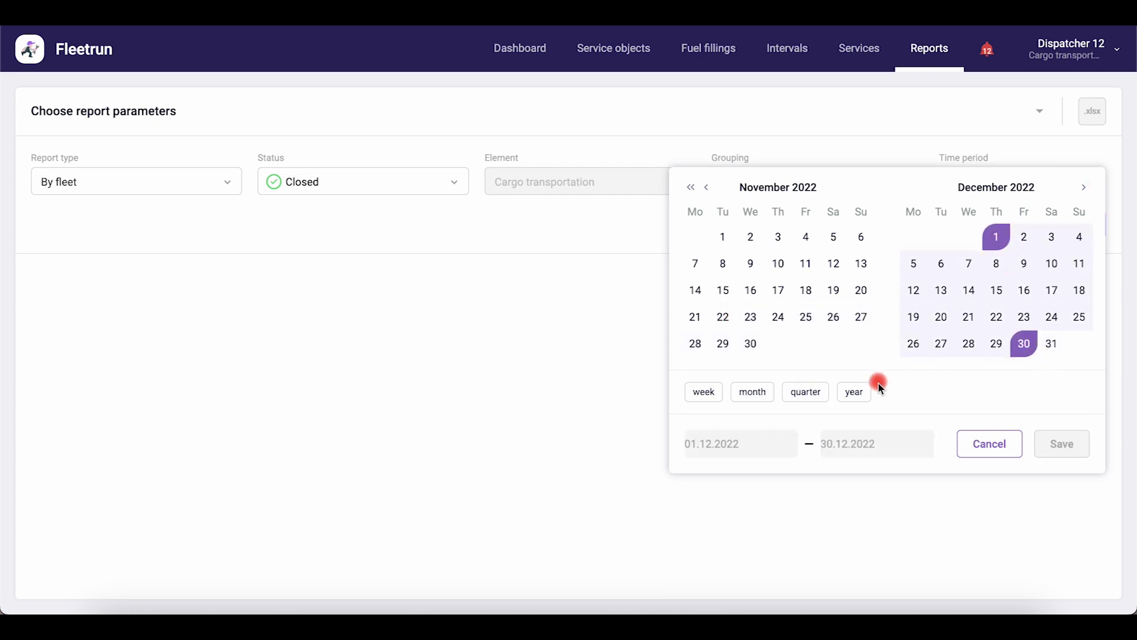
{"action": "left_click", "coordinate": [758, 392]}
{"action": "left_click", "coordinate": [1066, 444]}
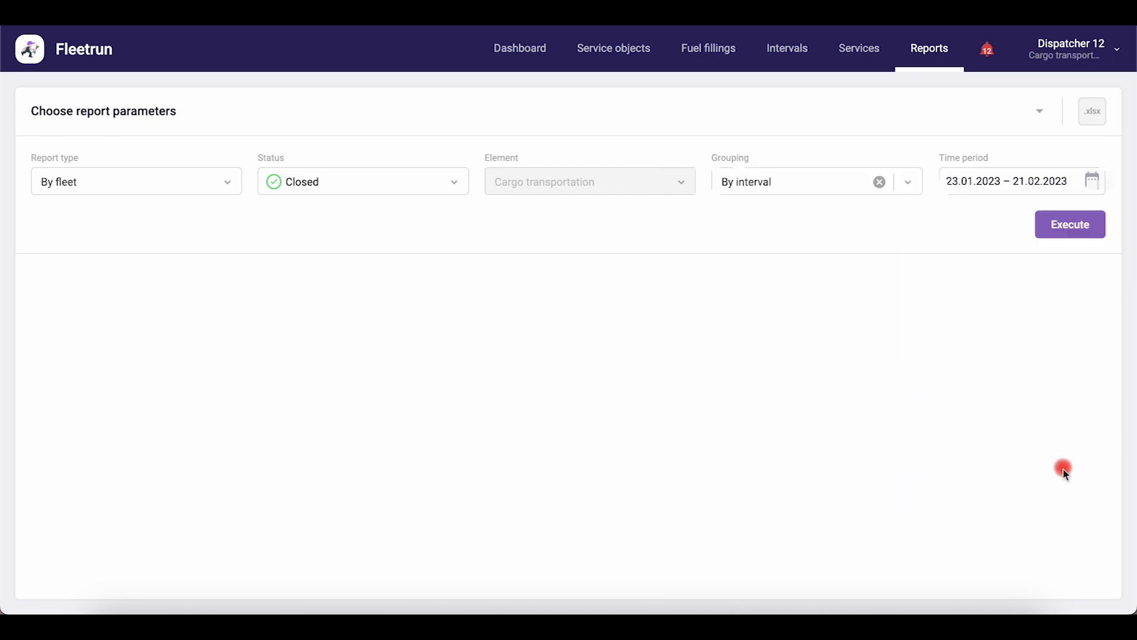
{"action": "left_click", "coordinate": [1079, 231]}
{"action": "left_click", "coordinate": [38, 243]}
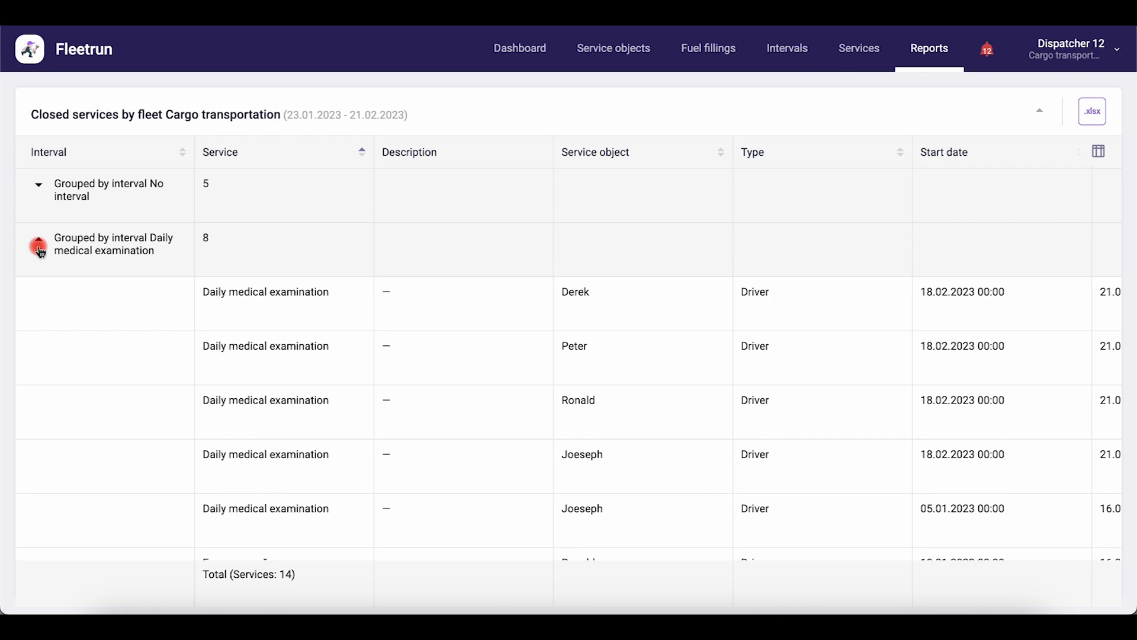
Step: Open the dispatcher's account menu
{"action": "left_click", "coordinate": [1109, 54]}
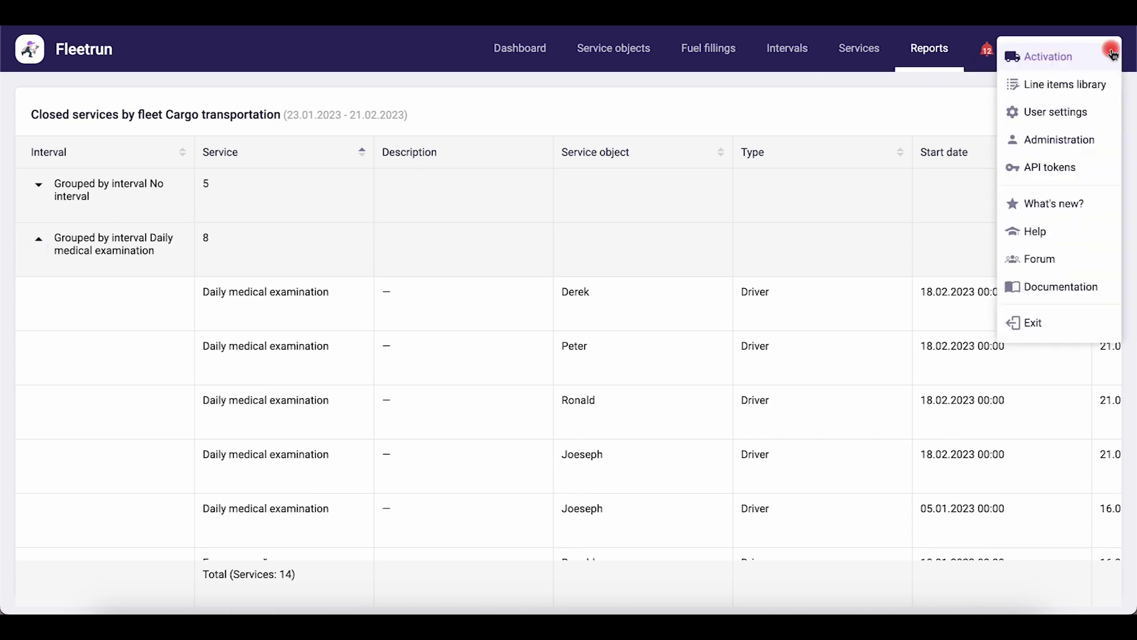
Step: Start a new notification configuration in the Cargo transportation fleet's administration settings
{"action": "left_click", "coordinate": [1088, 148]}
{"action": "left_click", "coordinate": [325, 174]}
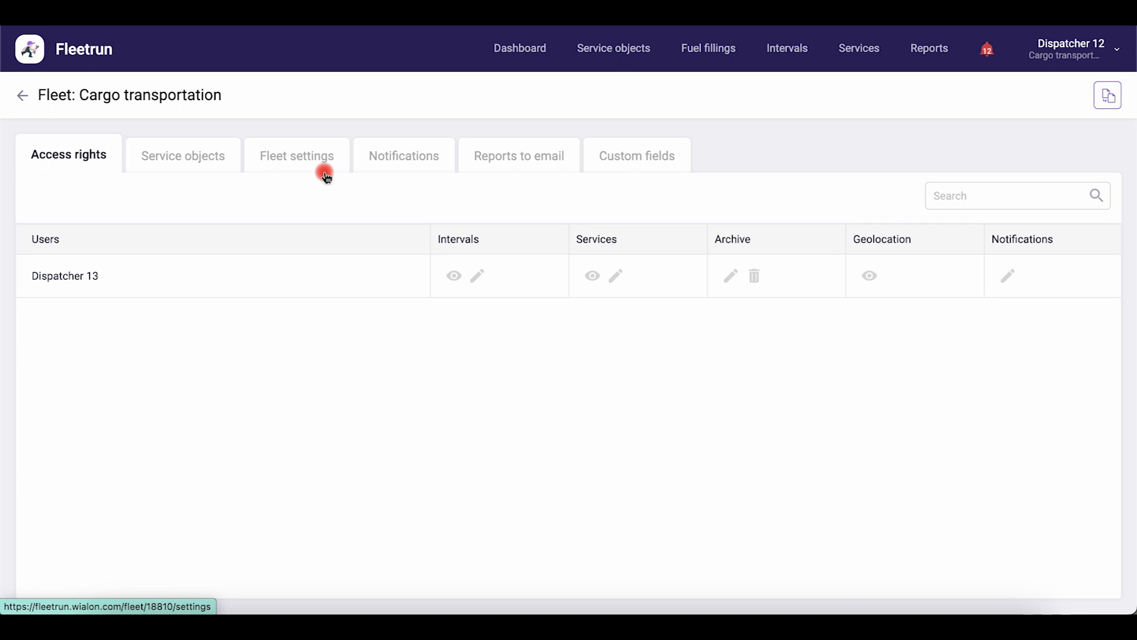
{"action": "left_click", "coordinate": [426, 156]}
{"action": "left_click", "coordinate": [1045, 197]}
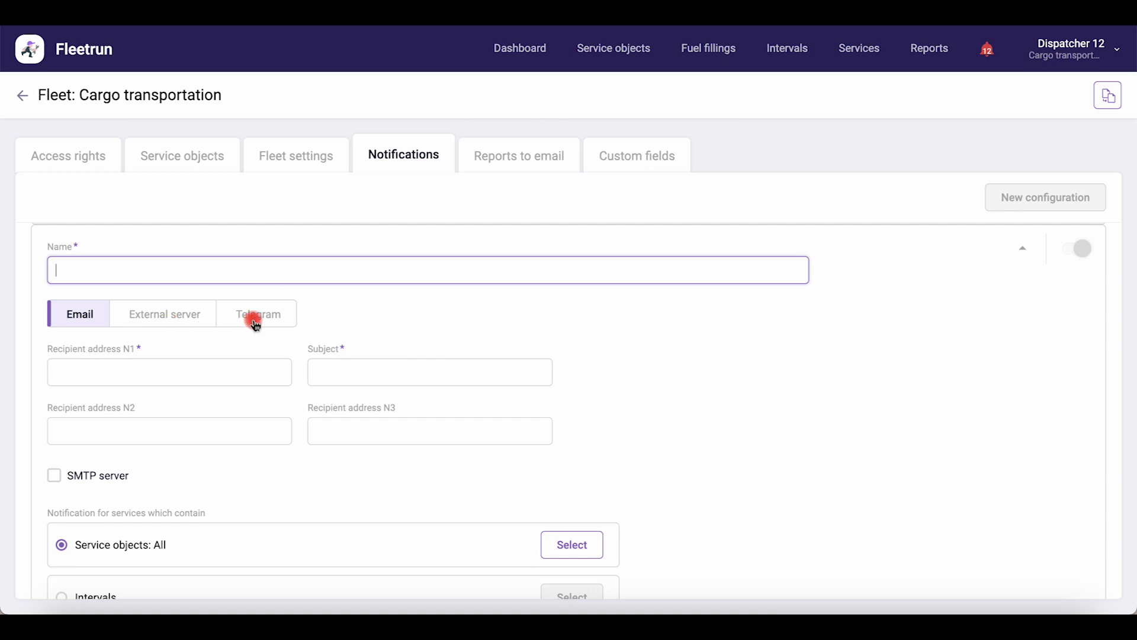
Step: Create an email notification named 'Tire f' with the recipient's e-mail address and subject 'Tire fitting'
{"action": "left_click", "coordinate": [93, 325]}
{"action": "left_click", "coordinate": [90, 272]}
{"action": "type", "text": "Tire fitting"}
{"action": "left_click", "coordinate": [61, 379]}
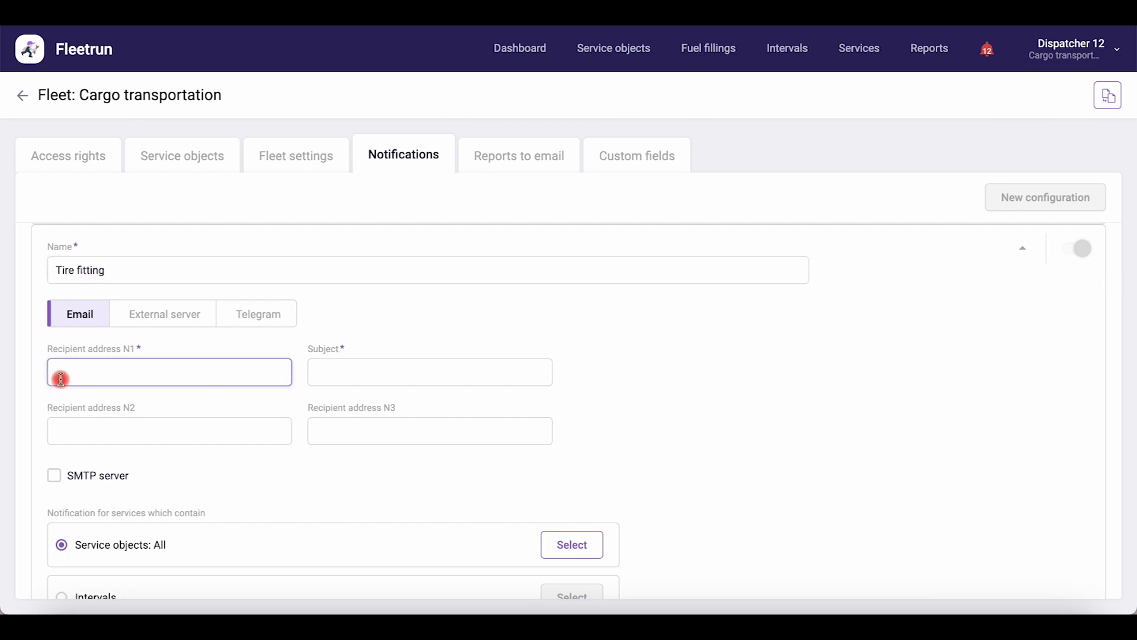
{"action": "type", "text": "test@test.com"}
{"action": "left_click", "coordinate": [336, 381]}
{"action": "type", "text": "Tire fitting"}
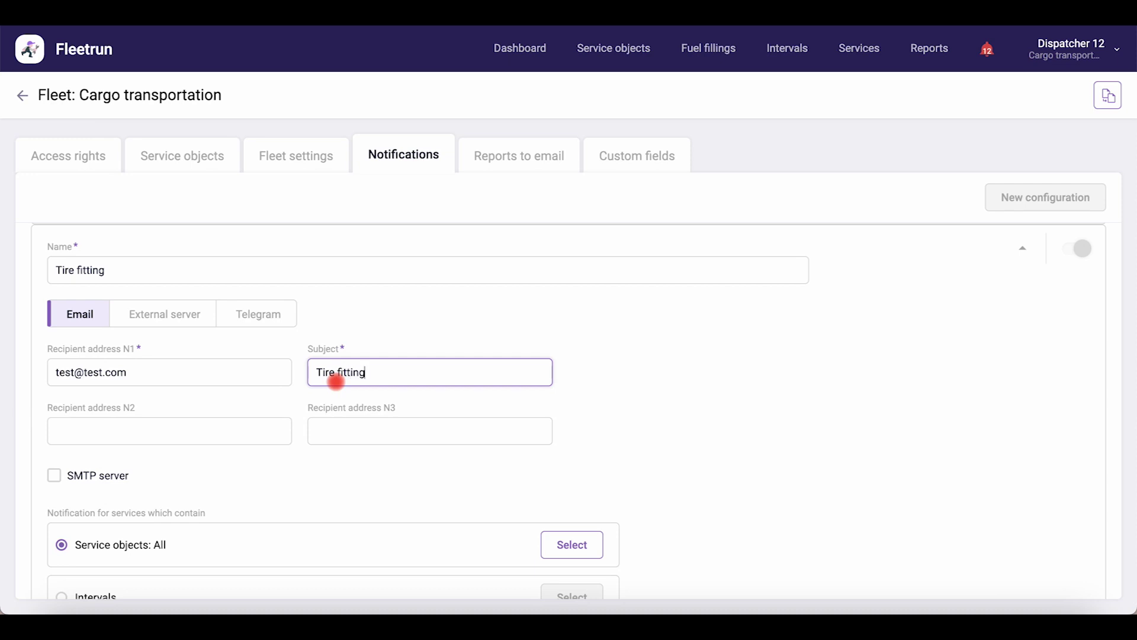
Step: Notify on Due, Overdue and Rejected service statuses
{"action": "scroll", "coordinate": [253, 472], "scroll_direction": "down", "scroll_amount": 3}
{"action": "left_click", "coordinate": [54, 456]}
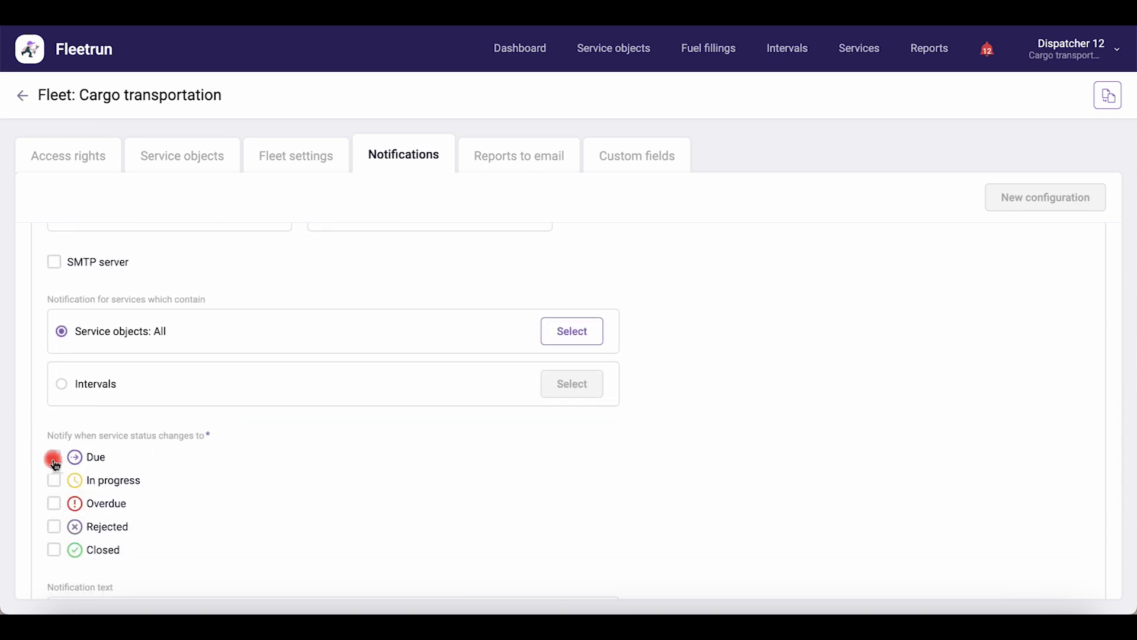
{"action": "left_click", "coordinate": [53, 508]}
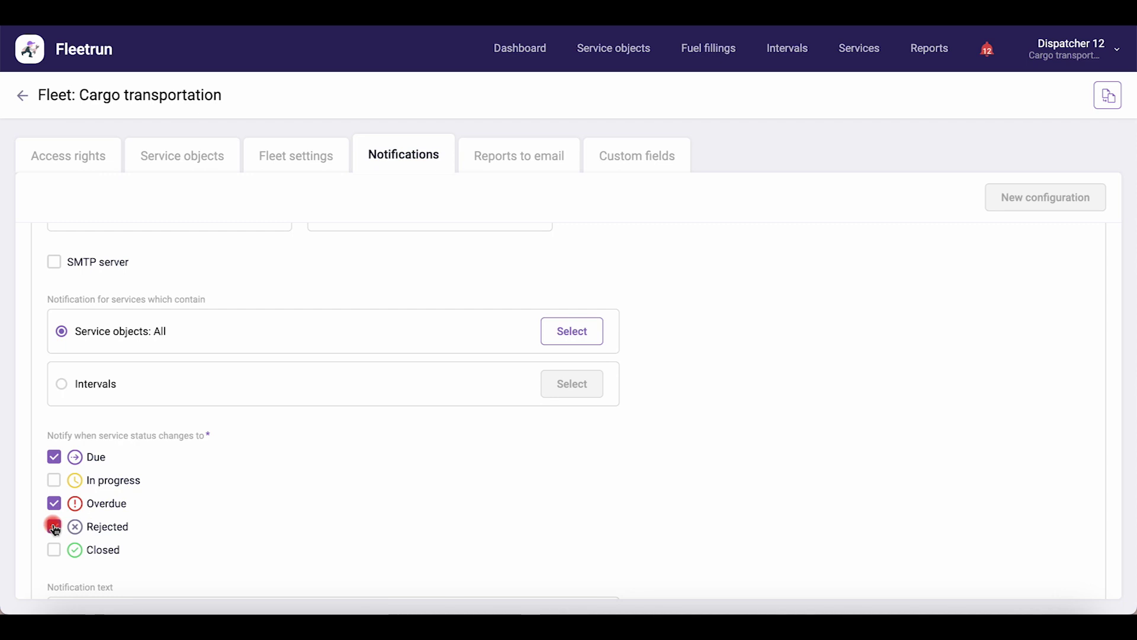
{"action": "left_click", "coordinate": [54, 527]}
Step: Limit the notification to the Tire fitting winter - summer interval and save it
{"action": "left_click", "coordinate": [61, 384]}
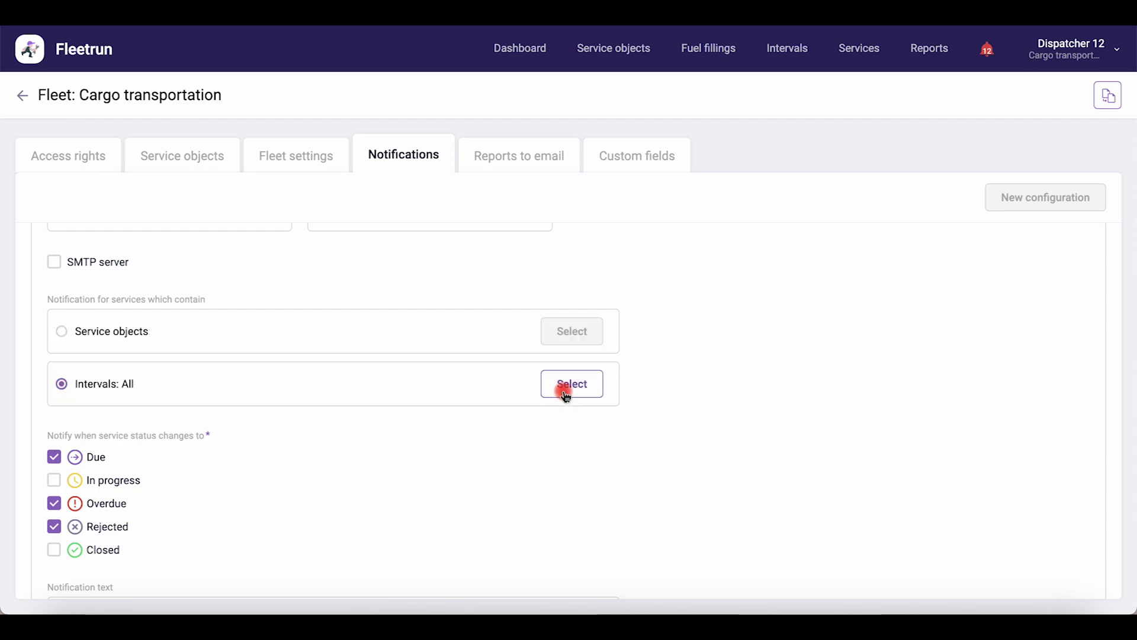
{"action": "left_click", "coordinate": [572, 384]}
{"action": "left_click", "coordinate": [261, 241]}
{"action": "scroll", "coordinate": [651, 343], "scroll_direction": "down", "scroll_amount": 3}
{"action": "left_click", "coordinate": [604, 372]}
{"action": "left_click", "coordinate": [556, 340]}
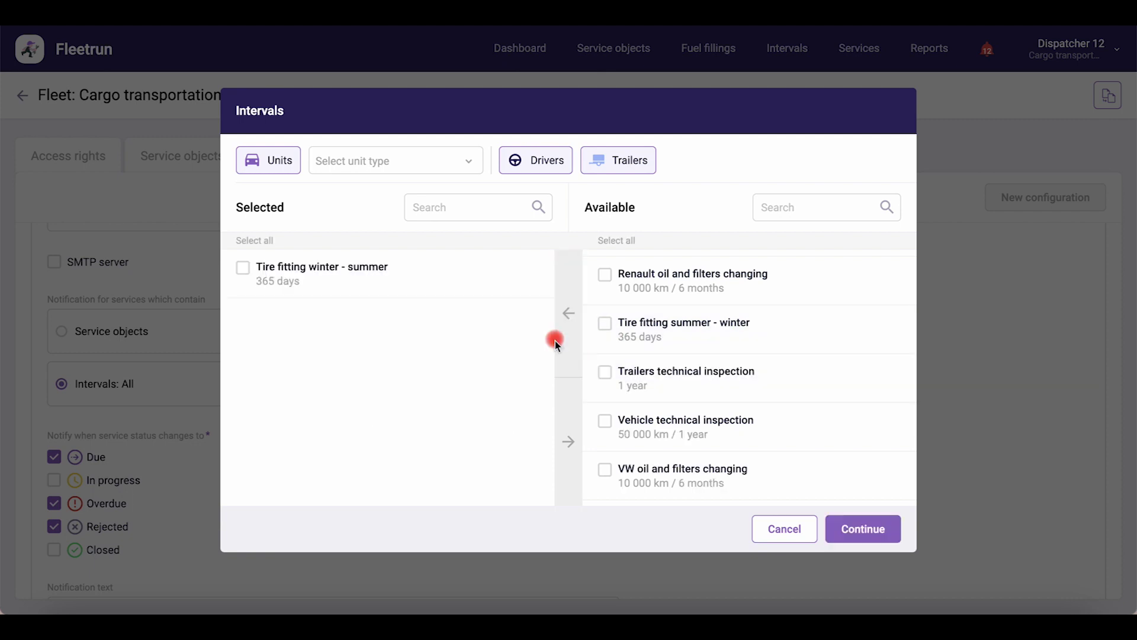
{"action": "left_click", "coordinate": [863, 528]}
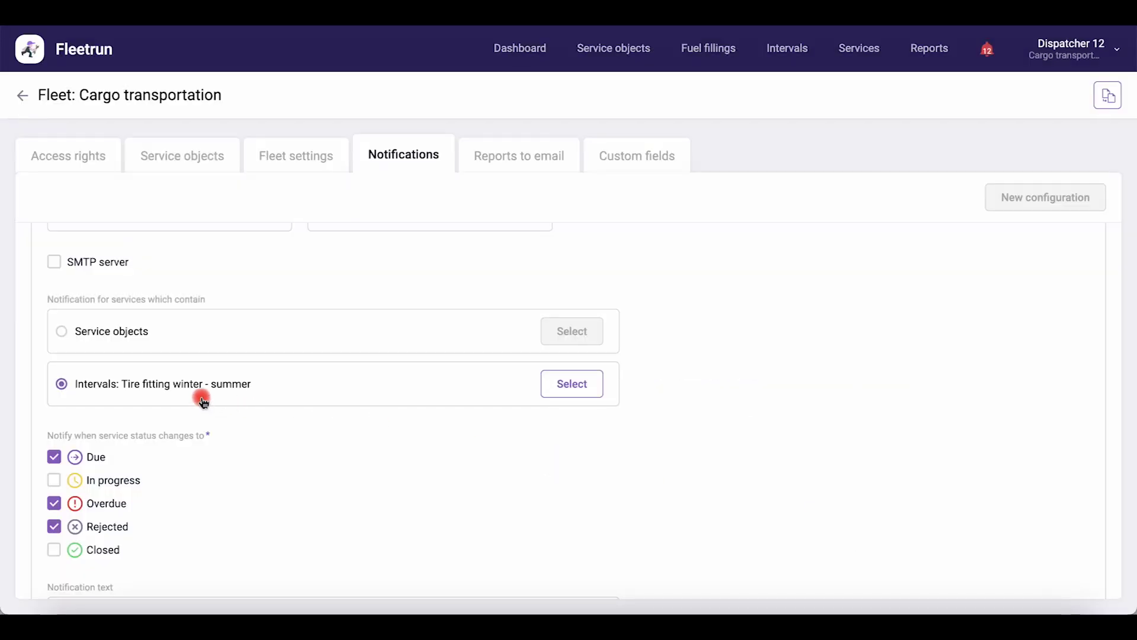
{"action": "scroll", "coordinate": [533, 476], "scroll_direction": "down", "scroll_amount": 5}
{"action": "left_click", "coordinate": [1067, 553]}
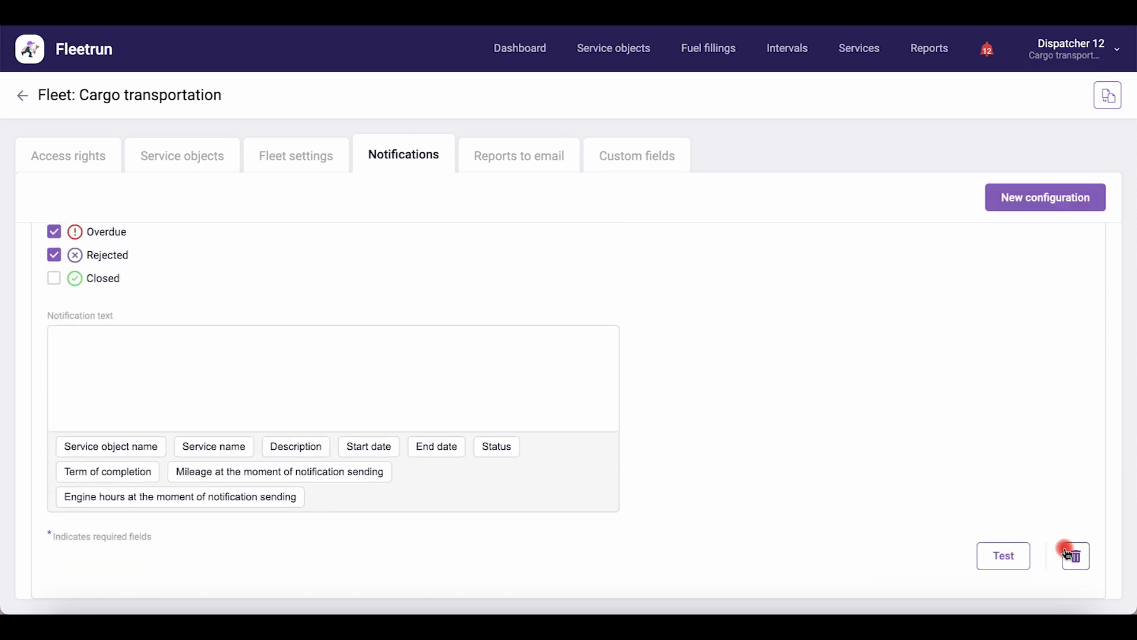
Step: Create a new emailed report configuration named 'Closed fittings'
{"action": "left_click", "coordinate": [522, 166]}
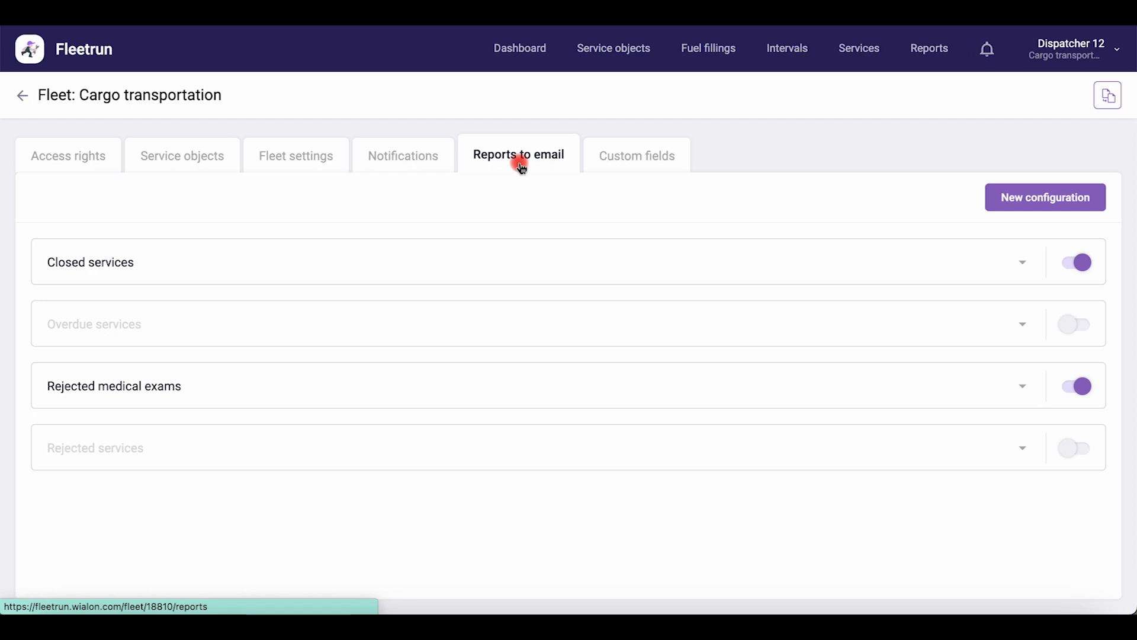
{"action": "left_click", "coordinate": [1005, 201]}
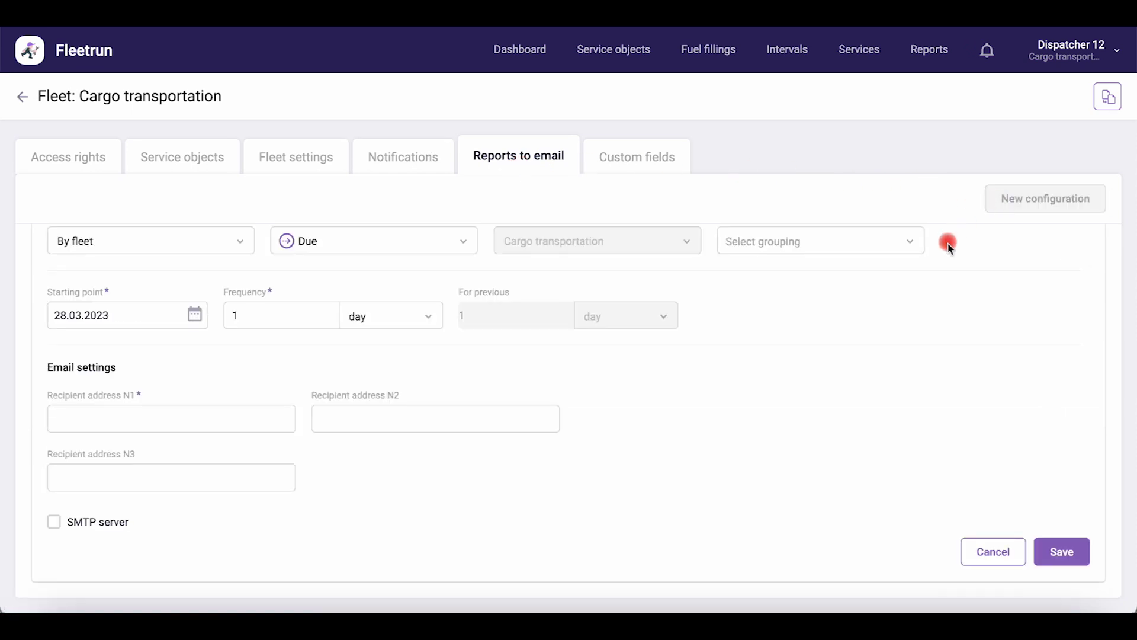
{"action": "scroll", "coordinate": [942, 243], "scroll_direction": "up", "scroll_amount": 2}
{"action": "type", "text": "Closed fittings"}
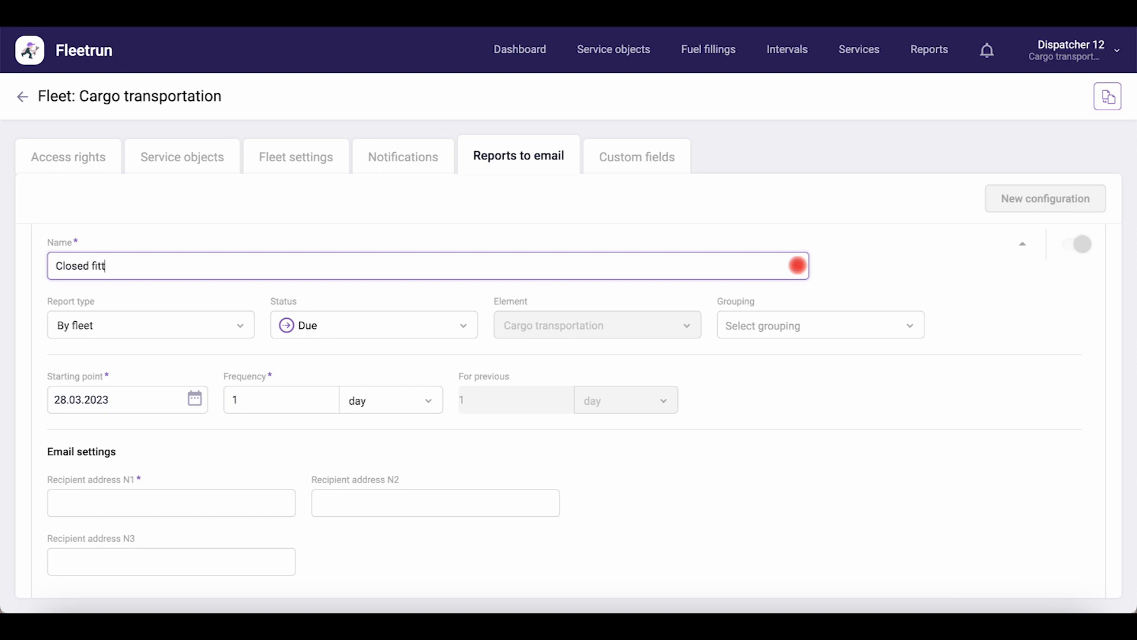
Step: Set the report to By fleet, status Closed, grouped By service object
{"action": "left_click", "coordinate": [94, 332]}
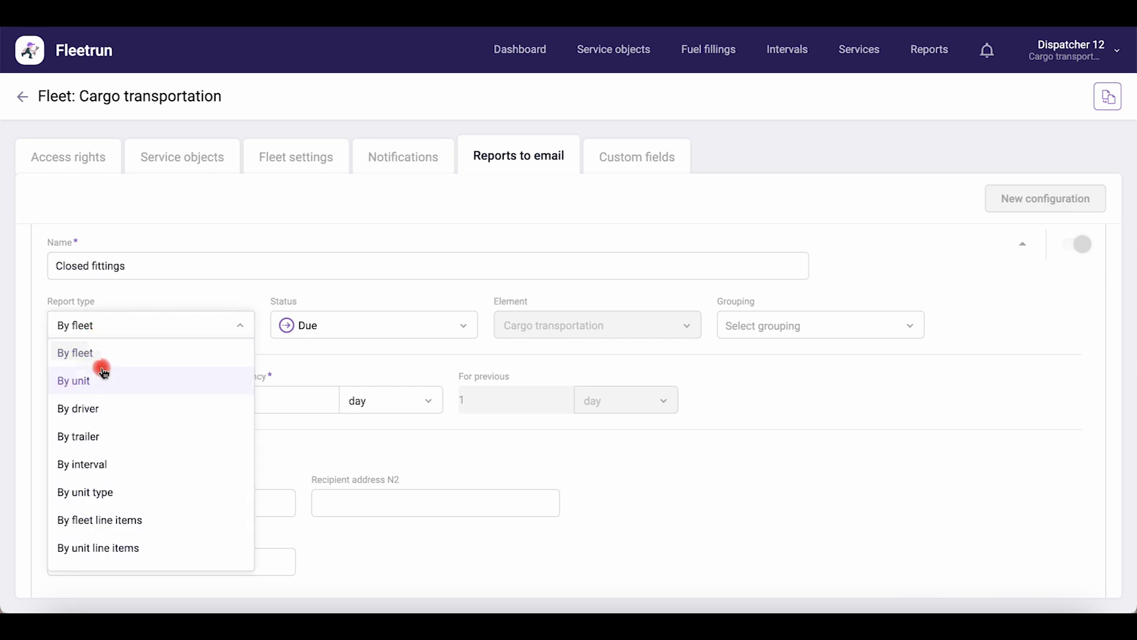
{"action": "left_click", "coordinate": [103, 362]}
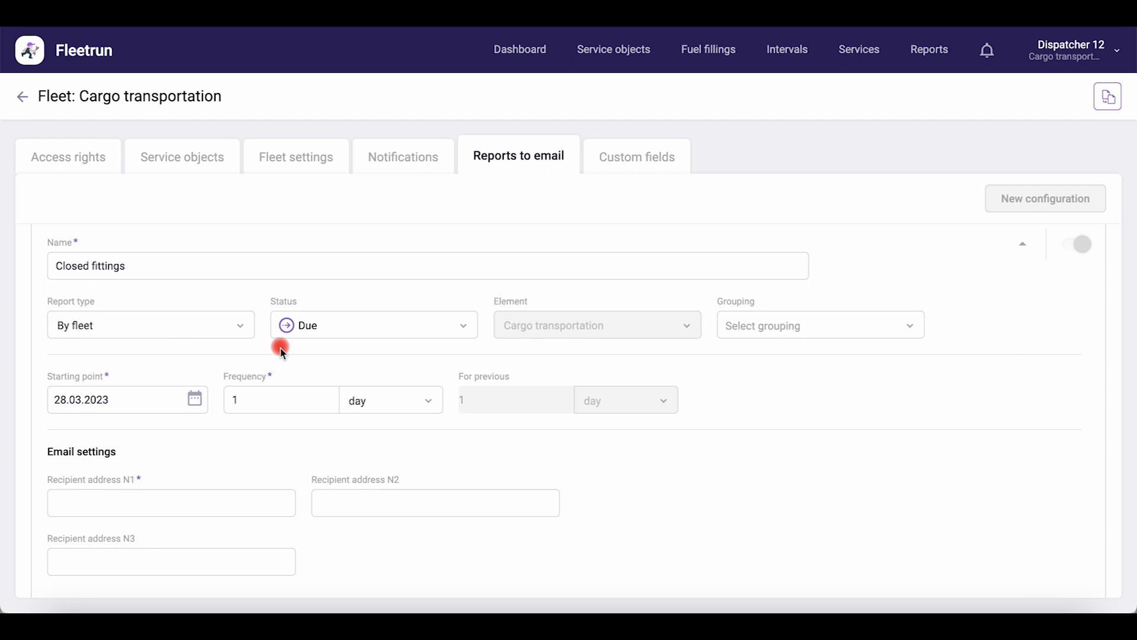
{"action": "left_click", "coordinate": [363, 336]}
{"action": "left_click", "coordinate": [359, 436]}
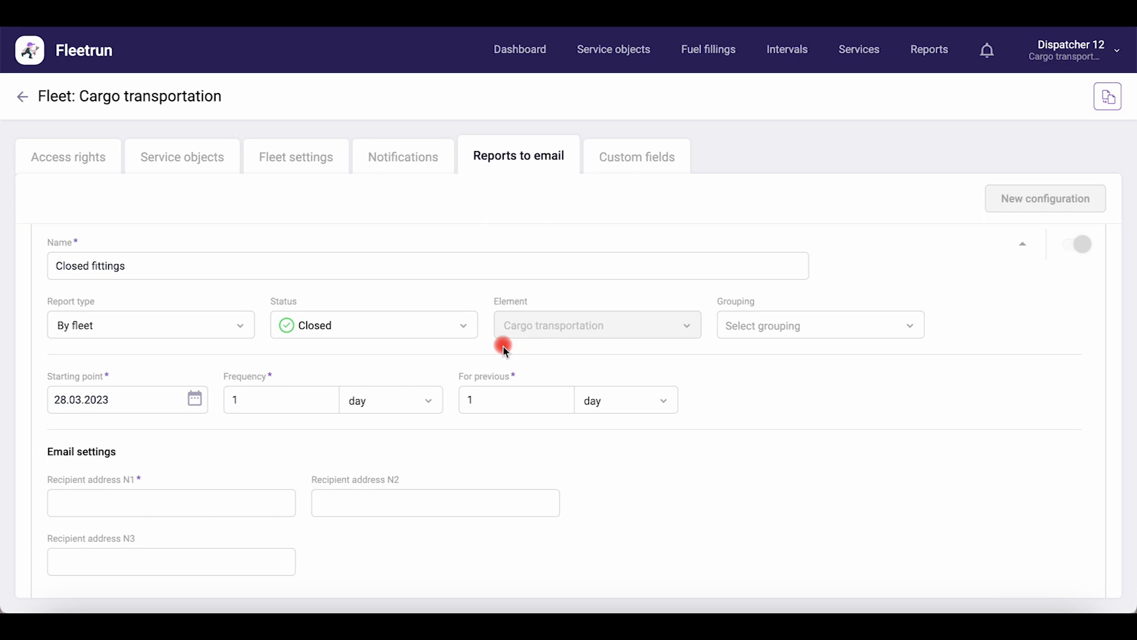
{"action": "left_click", "coordinate": [743, 320]}
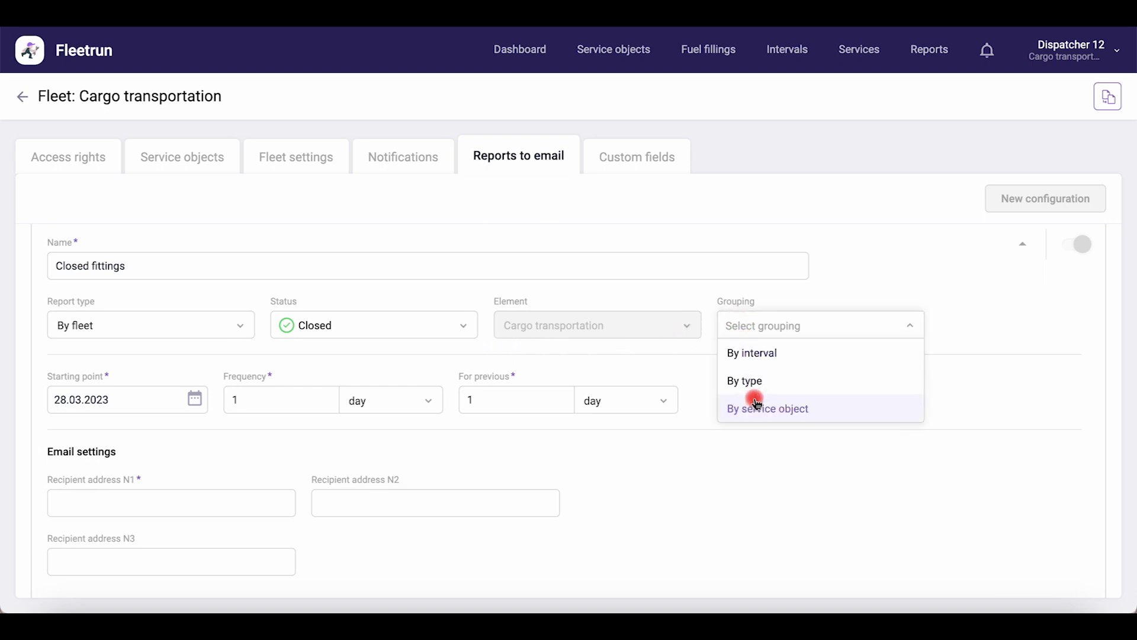
{"action": "left_click", "coordinate": [753, 406]}
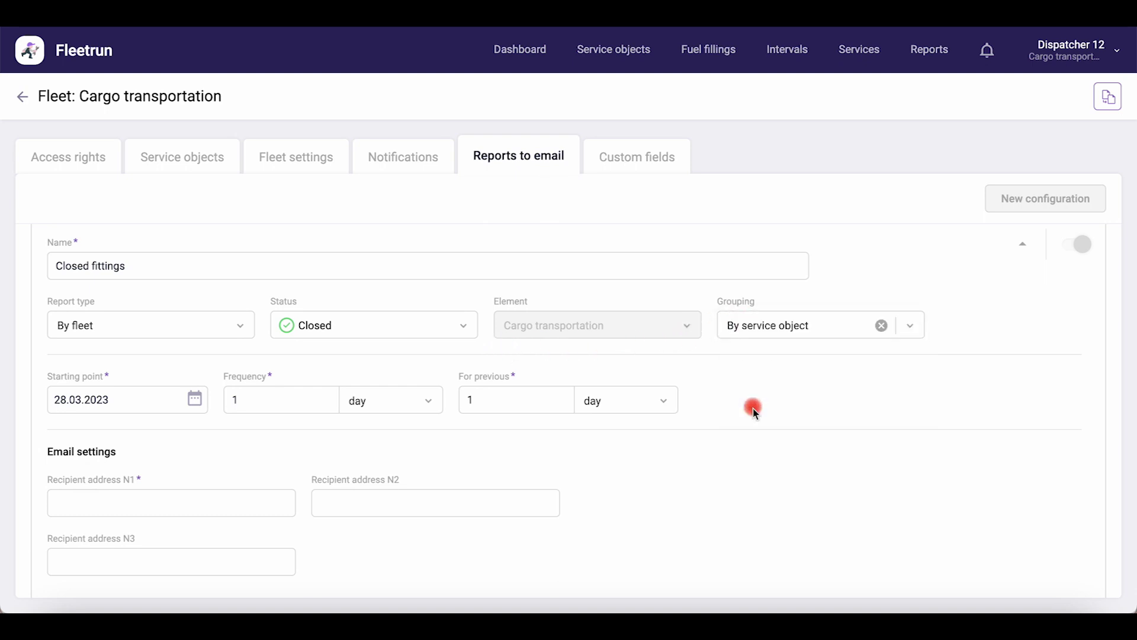
Step: Schedule the report from 28 March 2023, every 7 days, covering the previous 7 days
{"action": "left_click", "coordinate": [190, 399]}
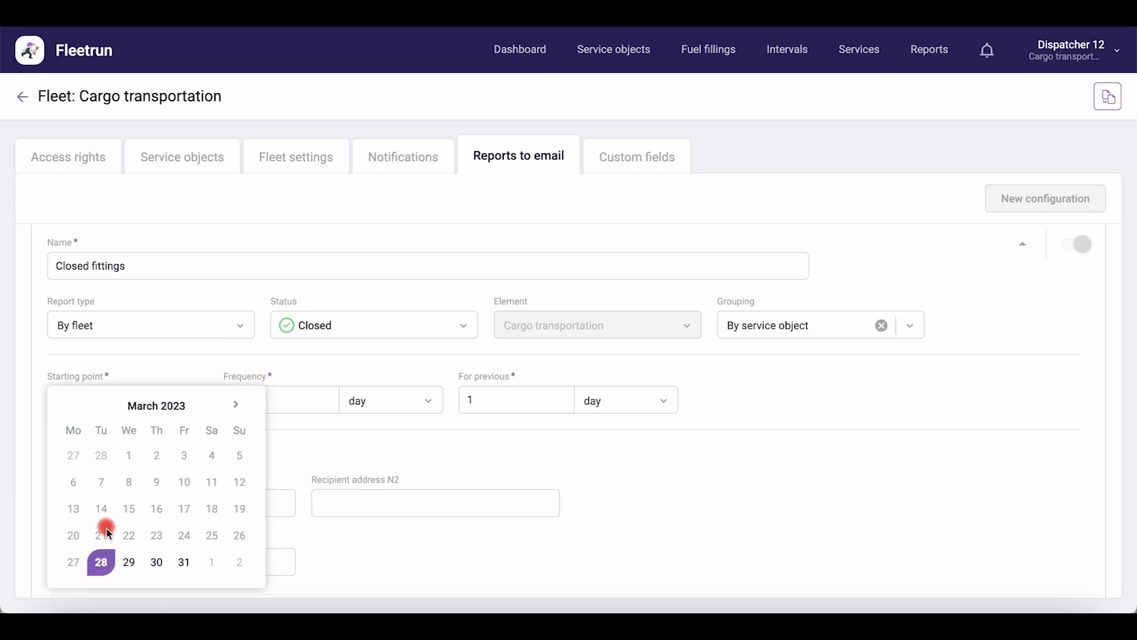
{"action": "left_click", "coordinate": [101, 562]}
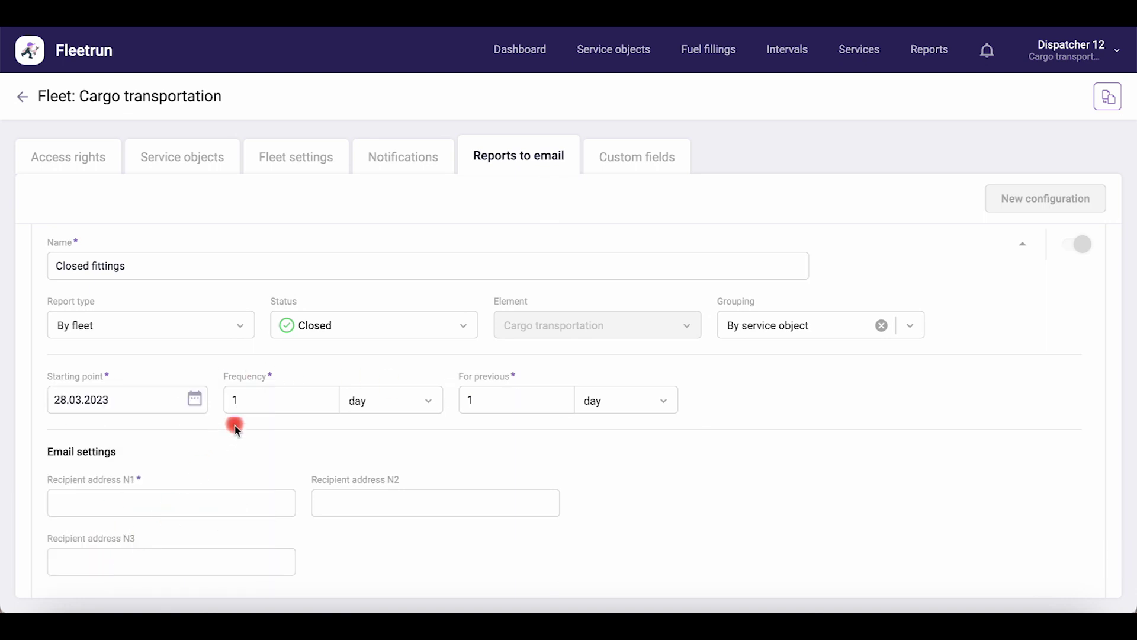
{"action": "left_click", "coordinate": [247, 399]}
{"action": "key", "text": "BackSpace"}
{"action": "type", "text": "7"}
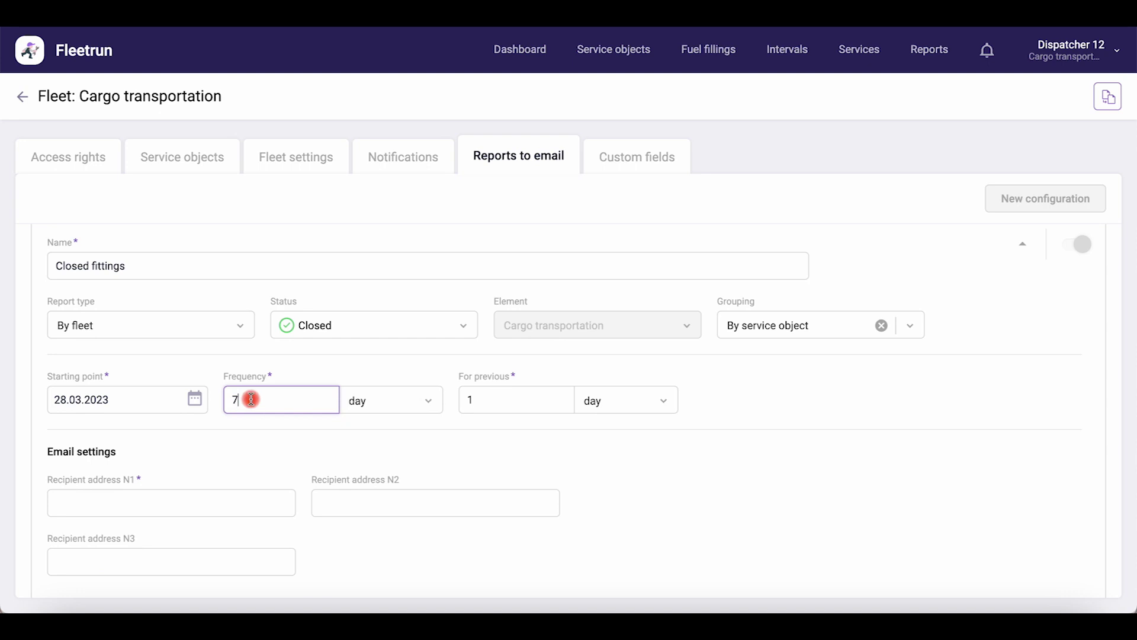
{"action": "left_click", "coordinate": [485, 406]}
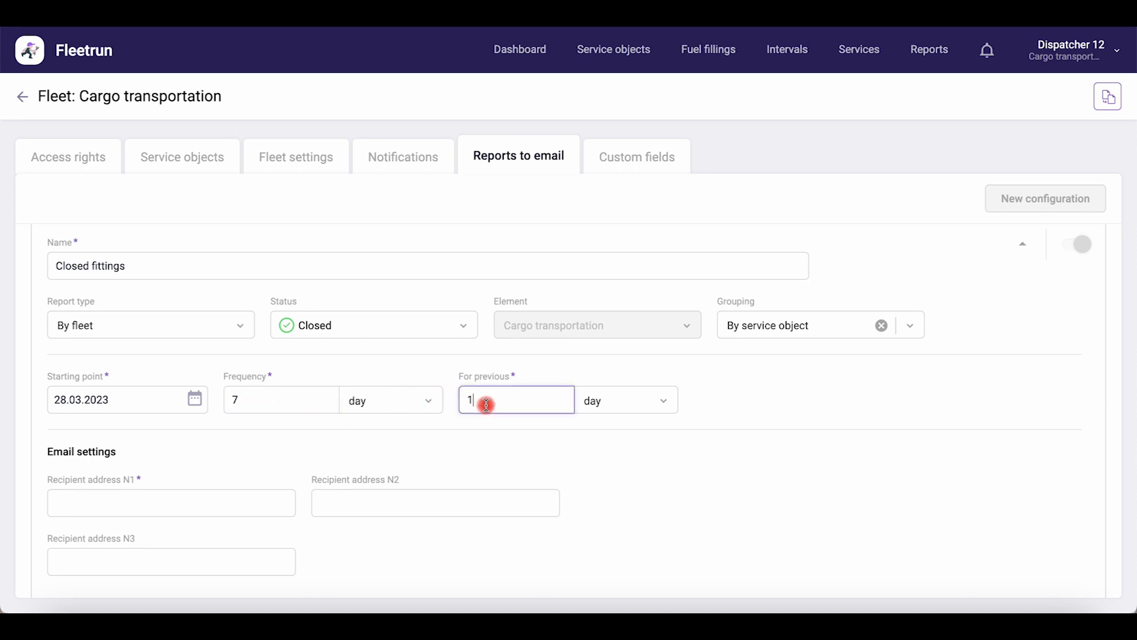
{"action": "key", "text": "BackSpace"}
{"action": "type", "text": "7"}
{"action": "left_click", "coordinate": [483, 424]}
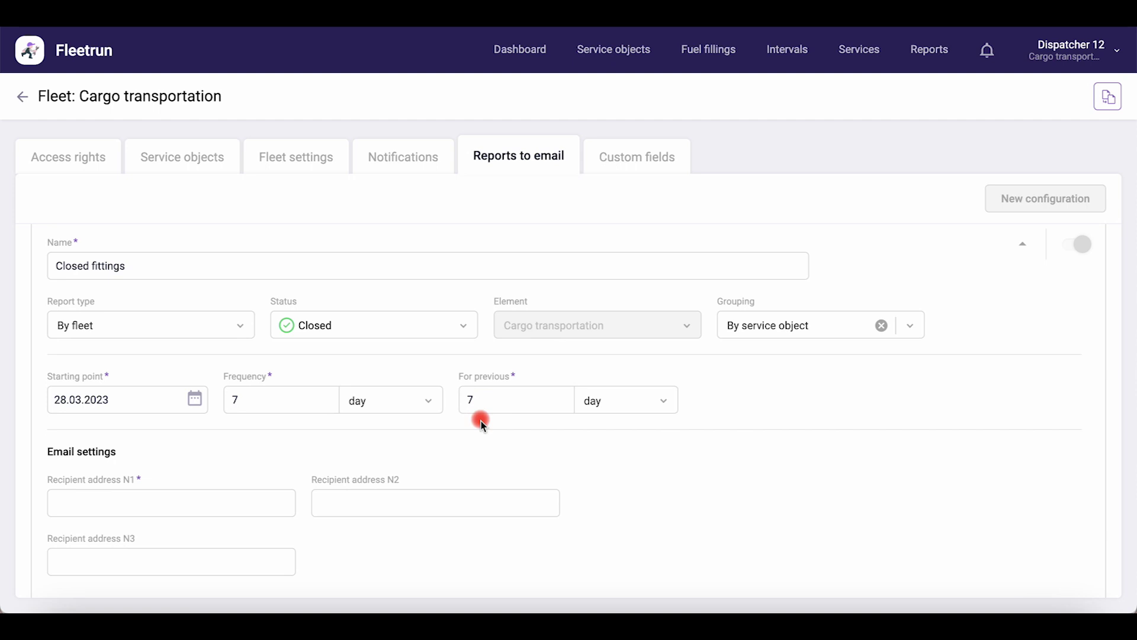
Step: Enter the recipient's e-mail address and save the Closed fittings report
{"action": "left_click", "coordinate": [178, 502]}
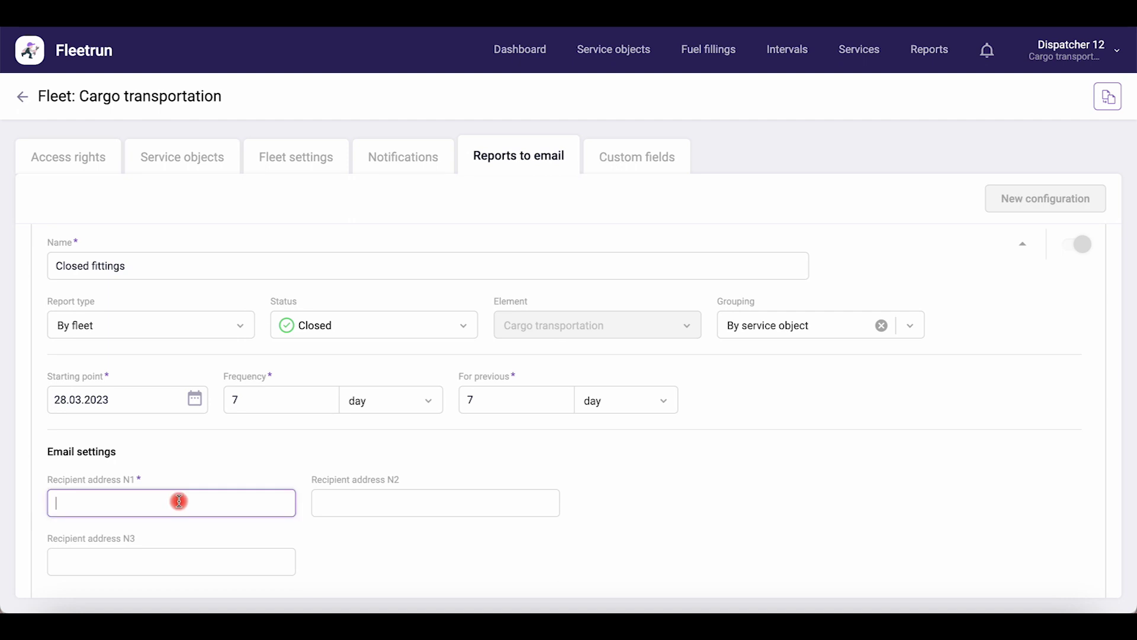
{"action": "type", "text": "test@test.com"}
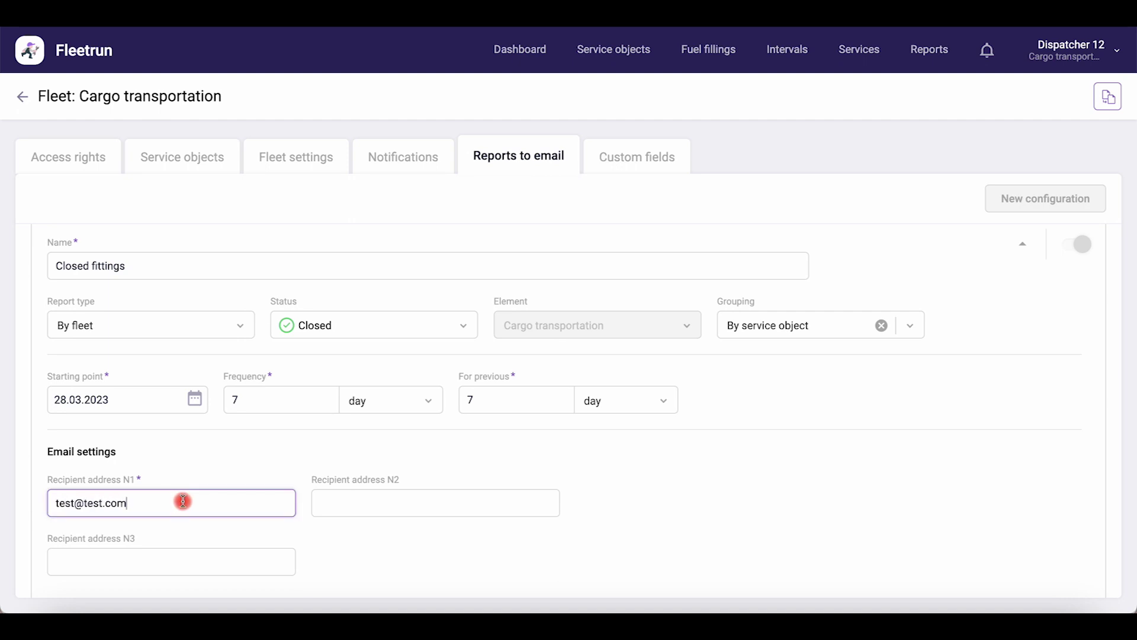
{"action": "scroll", "coordinate": [183, 501], "scroll_direction": "down", "scroll_amount": 1}
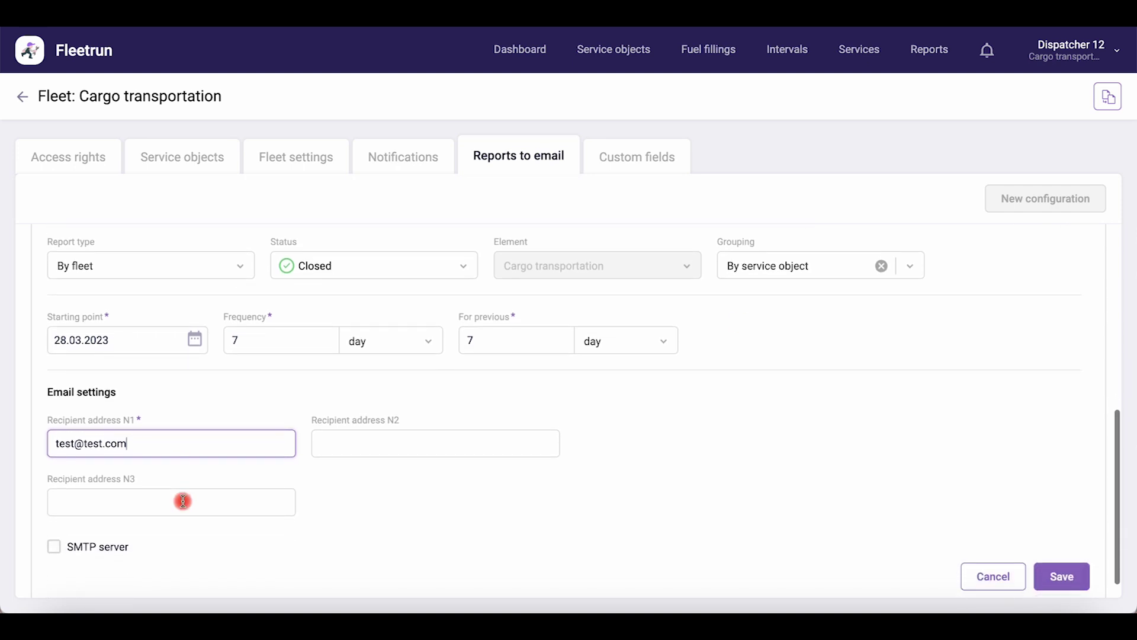
{"action": "left_click", "coordinate": [1055, 582]}
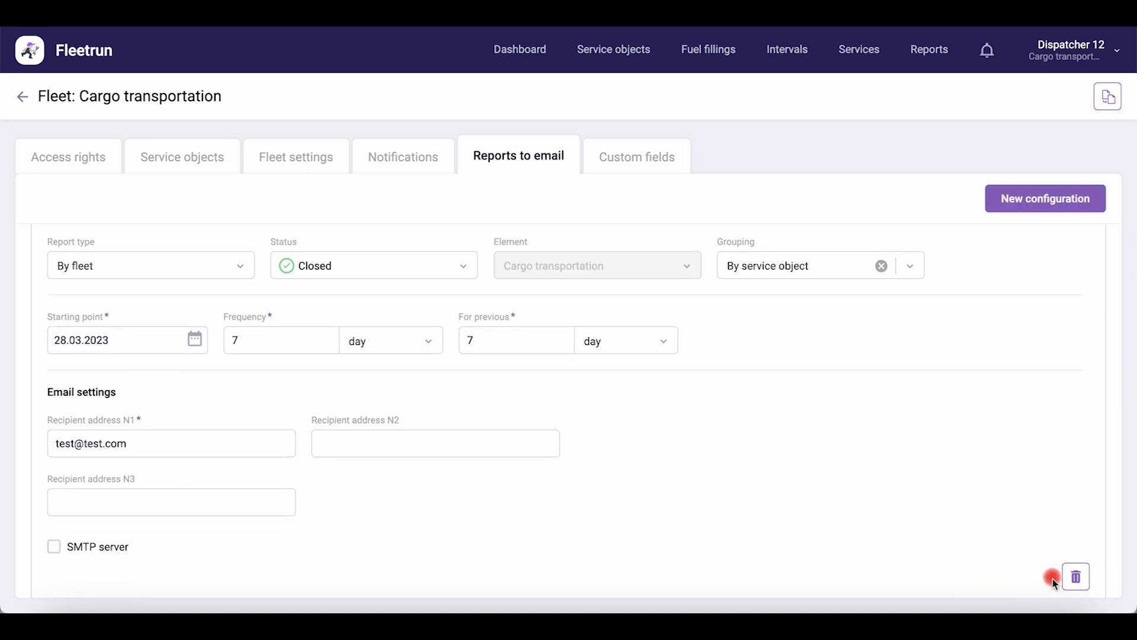